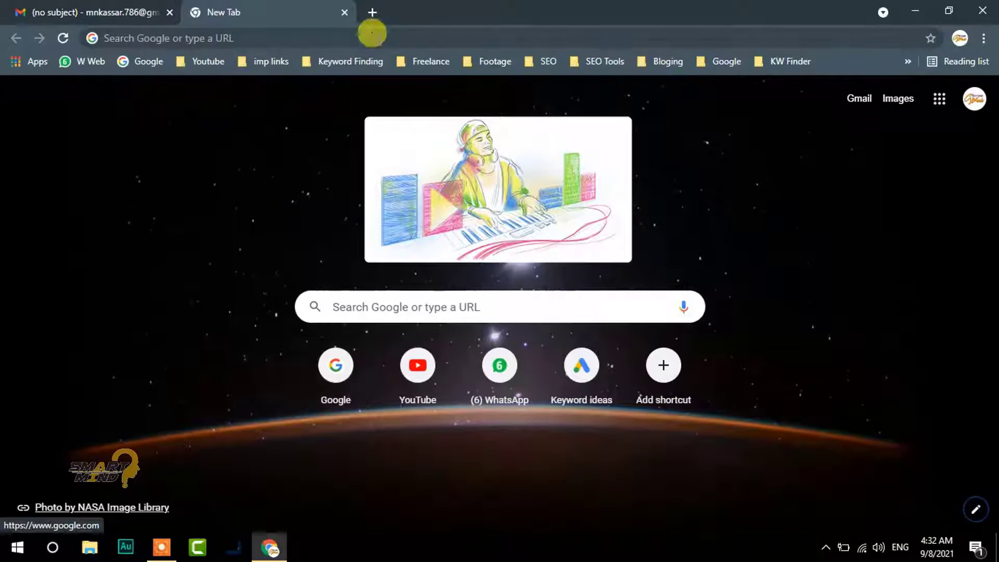
# Load youtube.com in the current tab, then open another new tab beside it
pyautogui.click(235, 32)
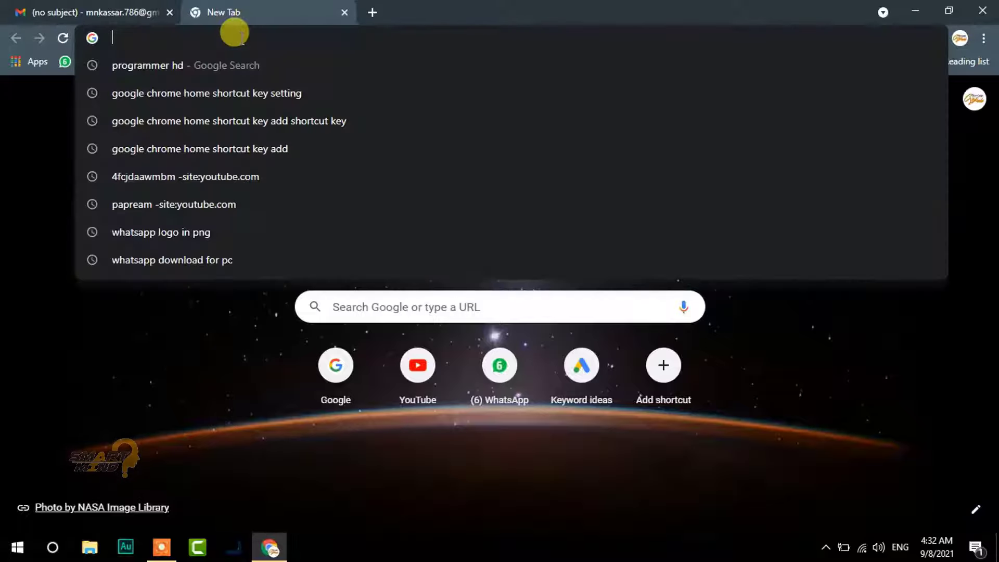
pyautogui.write('uyoutu')
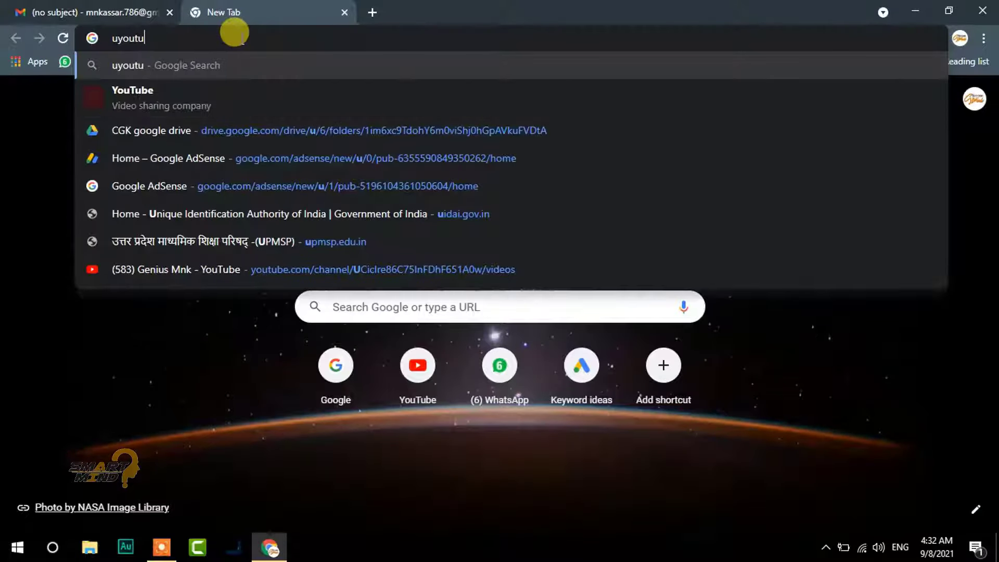
pyautogui.press('BackSpace')
pyautogui.press('BackSpace')
pyautogui.press('BackSpace')
pyautogui.press('BackSpace')
pyautogui.write('youtube.com')
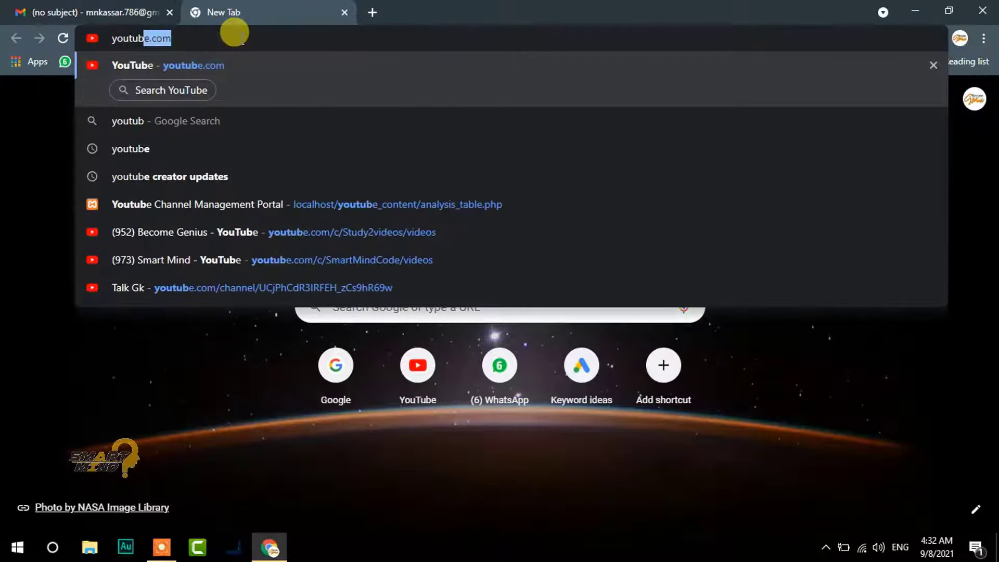
pyautogui.press('Return')
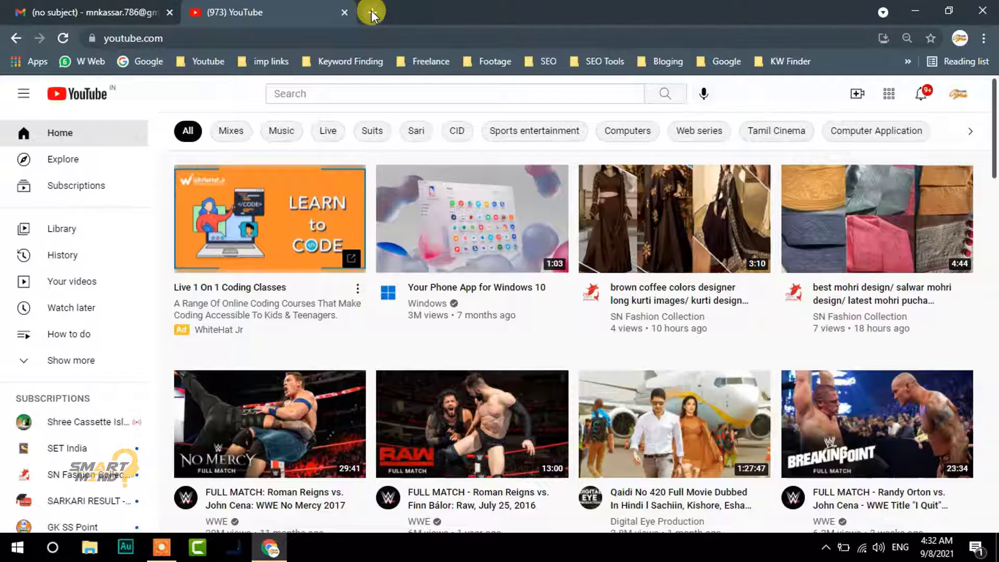
pyautogui.click(371, 11)
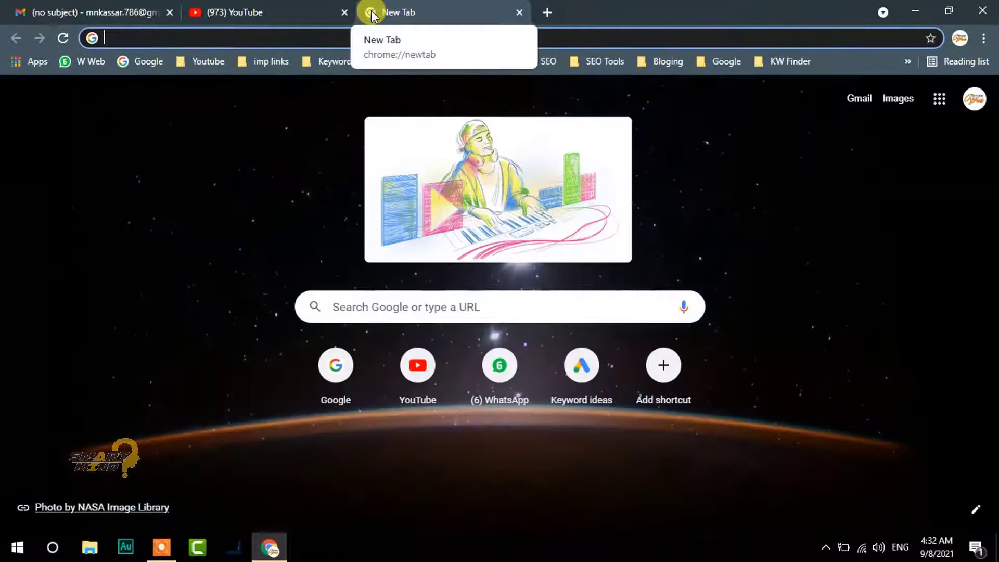
# Search YouTube for 'smart mind', open the Smart Mind channel page, then start a new tab
pyautogui.click(439, 379)
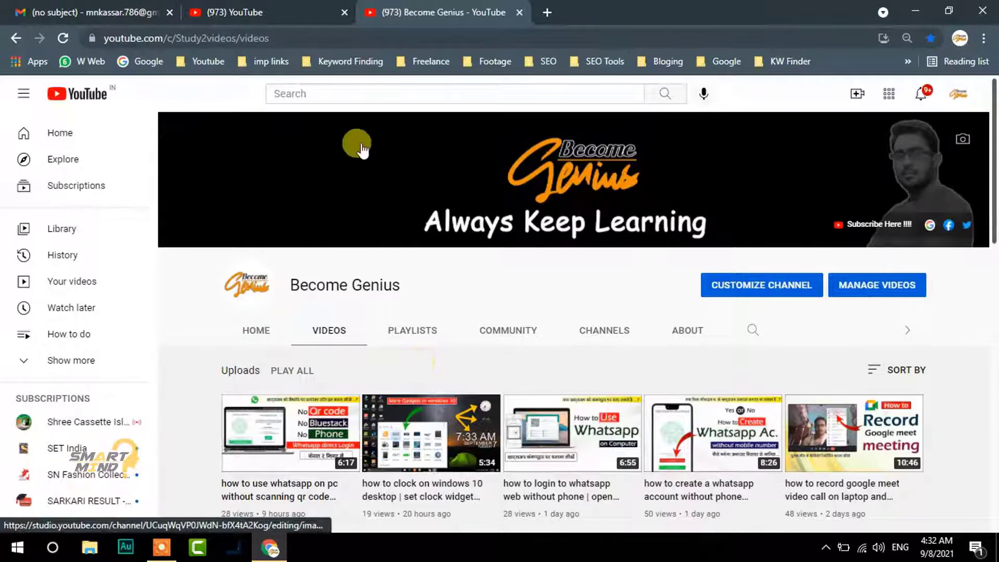
pyautogui.click(327, 89)
pyautogui.write('s')
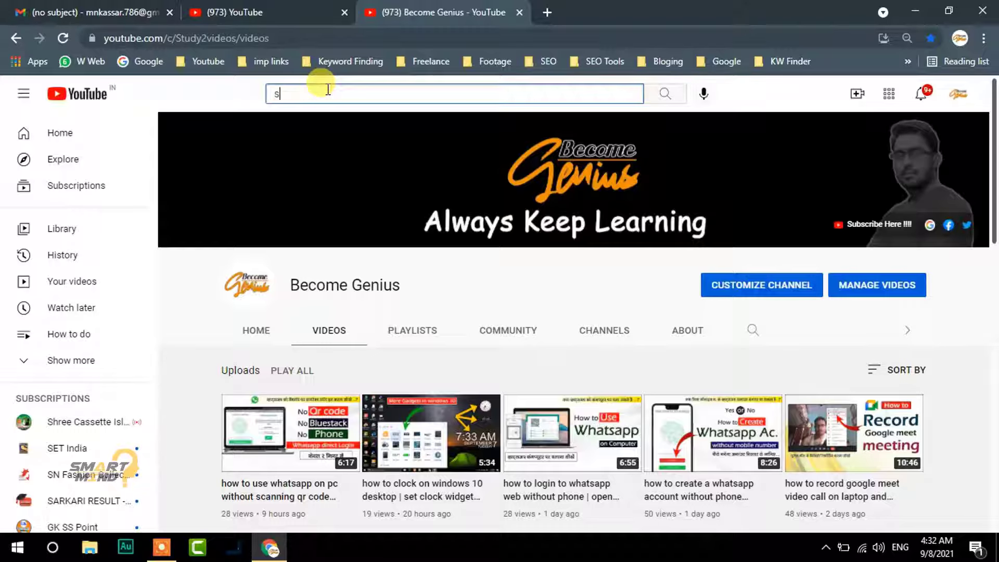
pyautogui.write('mart mind')
pyautogui.press('Return')
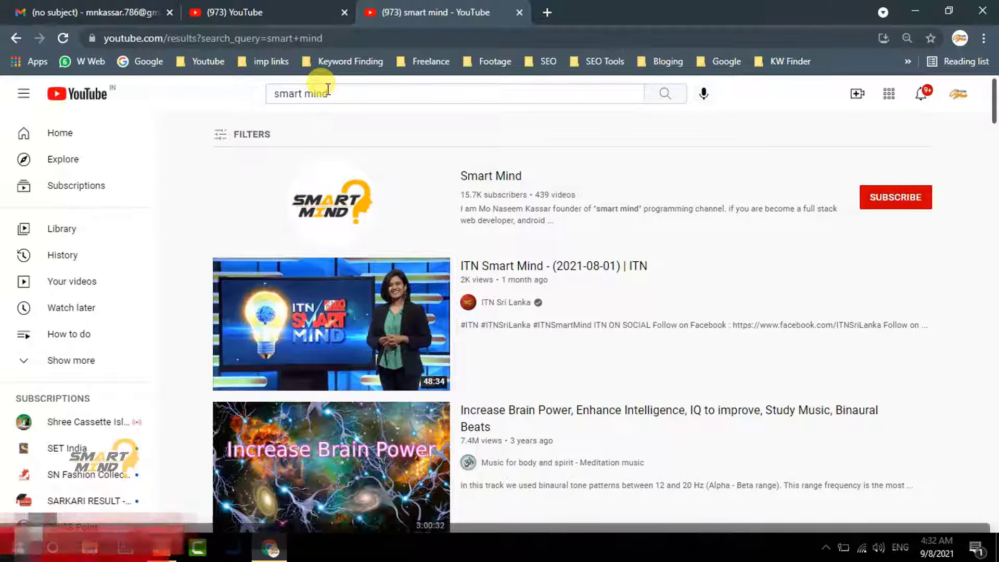
pyautogui.click(495, 177)
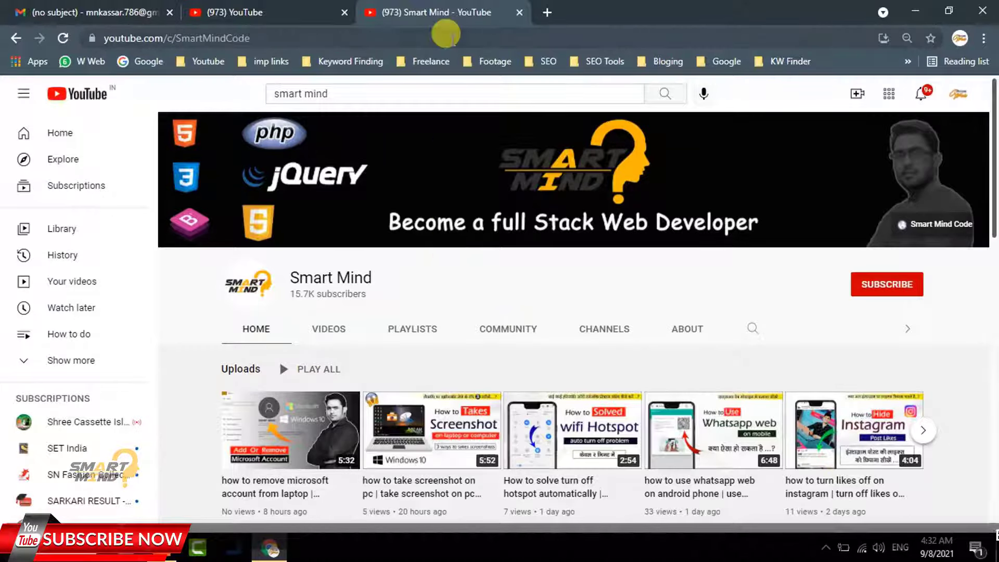
pyautogui.click(548, 13)
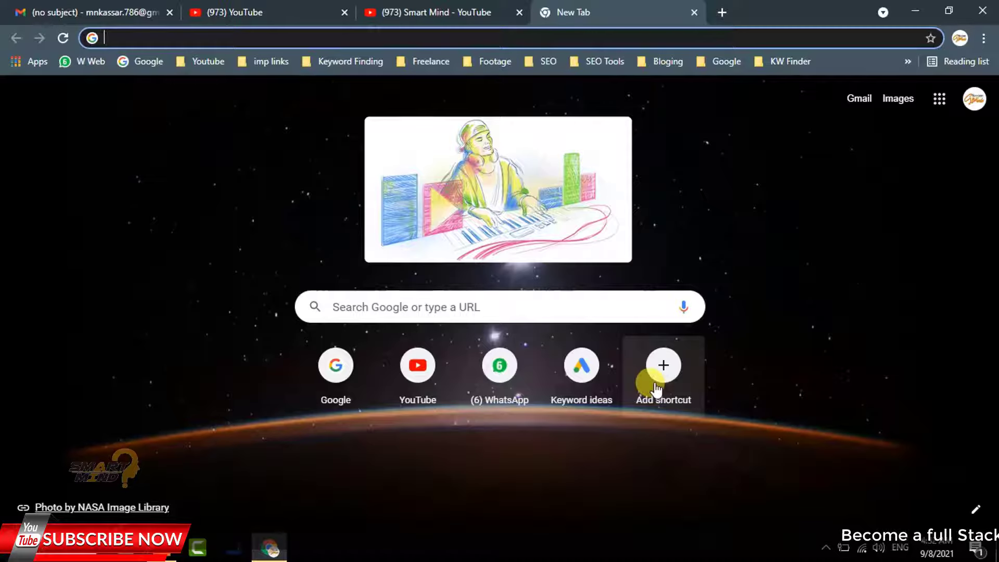
# Create a 'Smart mind' shortcut with the copied channel URL youtube.com/c/SmartMindCode
pyautogui.click(657, 389)
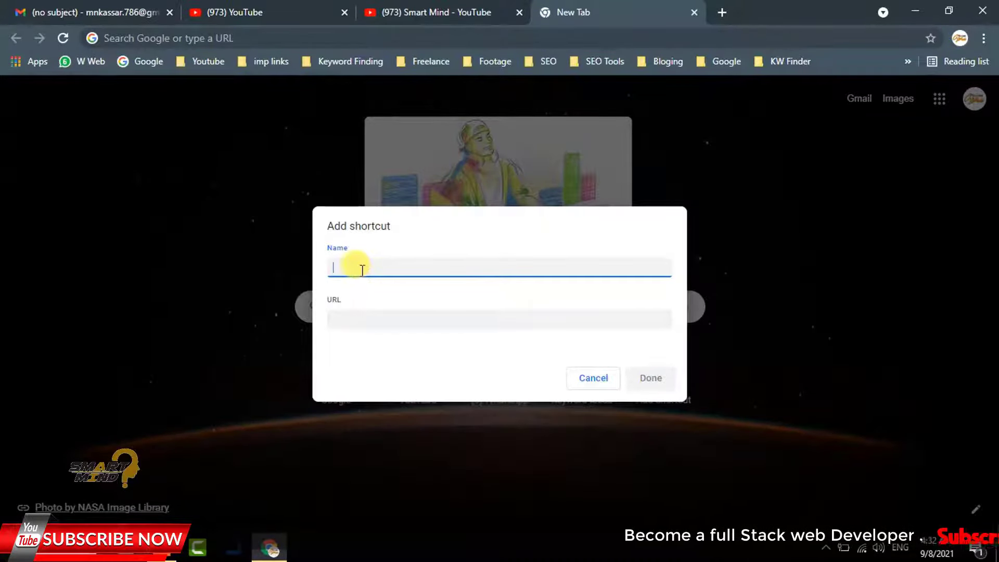
pyautogui.write('S')
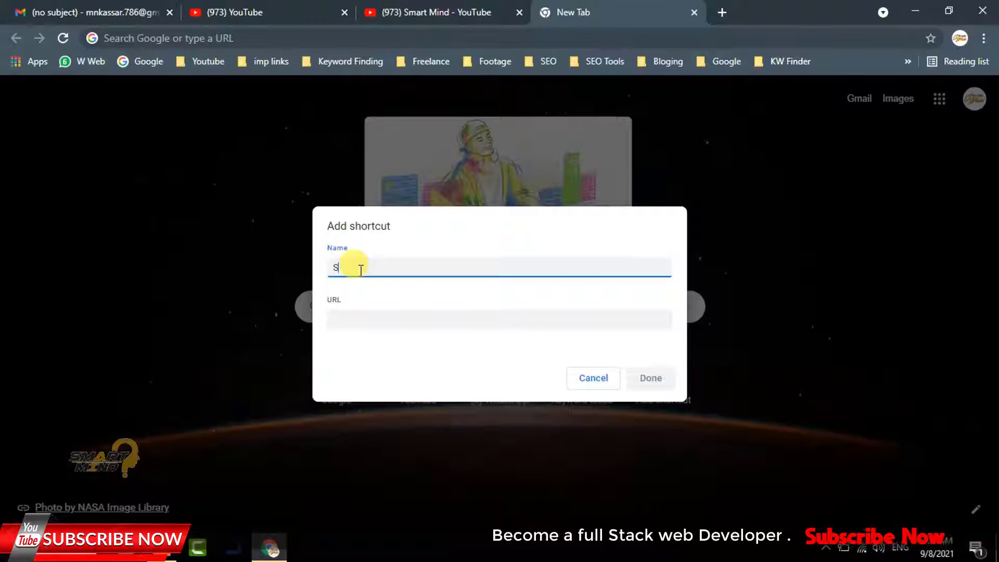
pyautogui.write('mart mind')
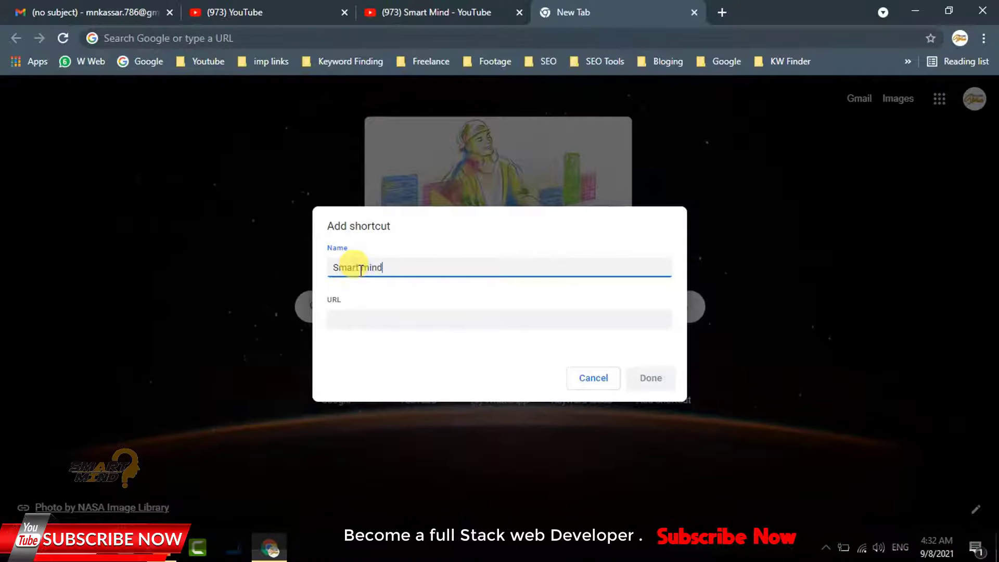
pyautogui.moveTo(394, 268); pyautogui.dragTo(333, 266)
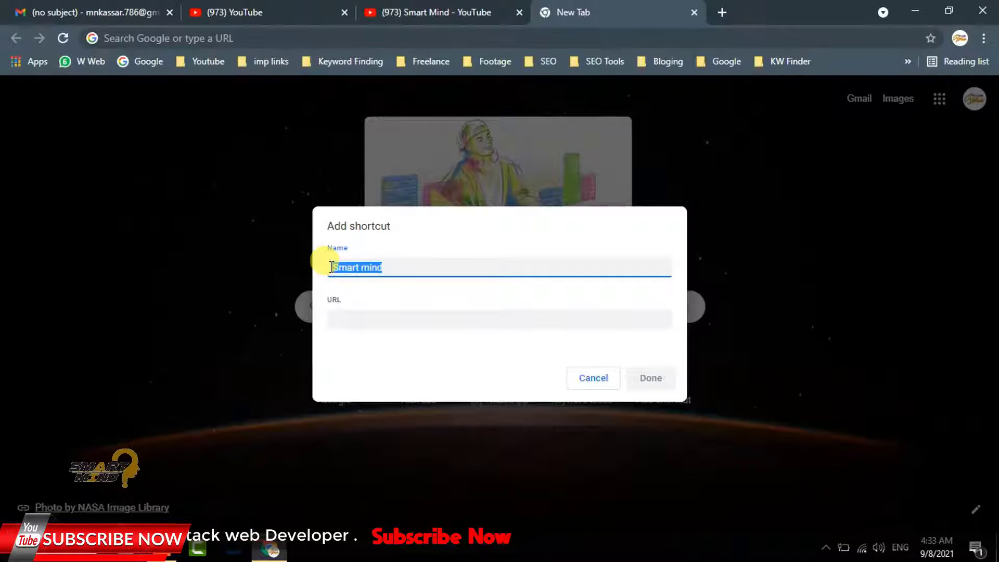
pyautogui.click(424, 12)
pyautogui.moveTo(251, 34); pyautogui.dragTo(91, 34)
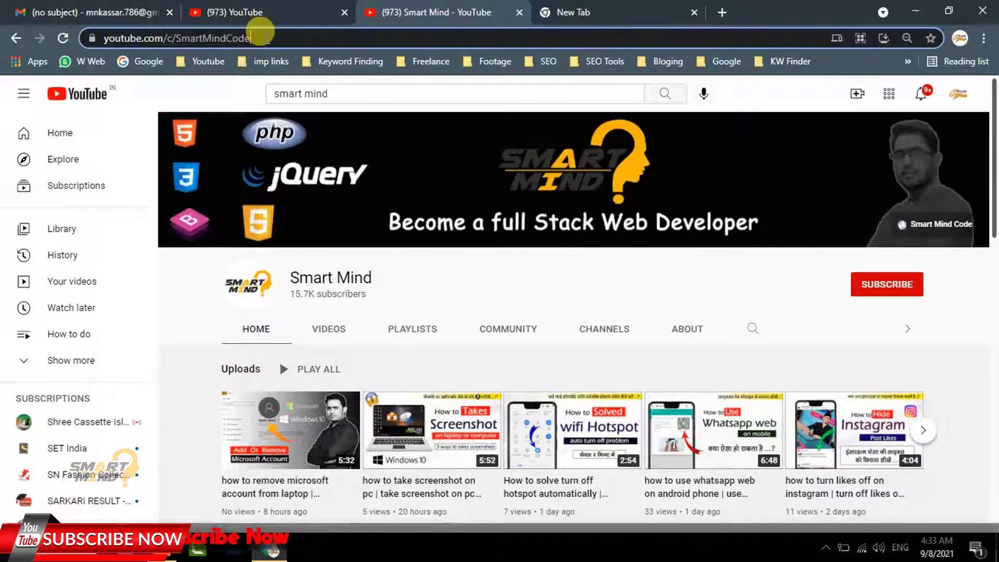
pyautogui.hotkey('ctrl', 'c')
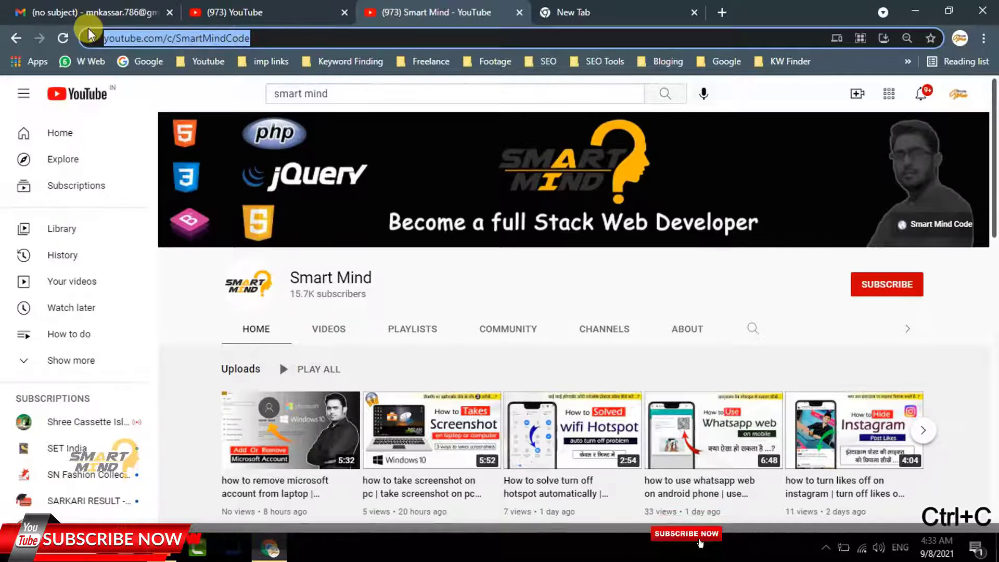
pyautogui.click(604, 11)
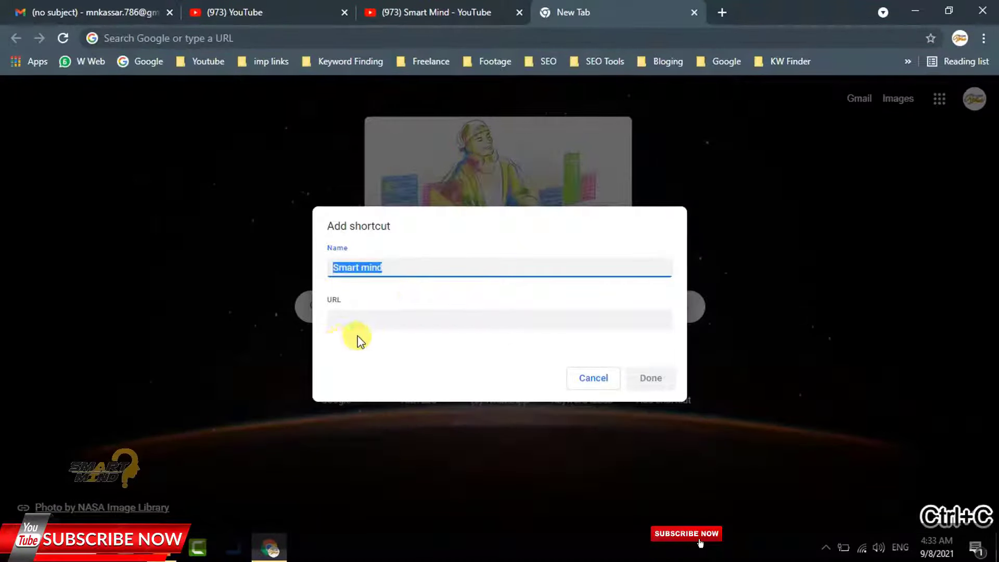
pyautogui.click(339, 315)
pyautogui.hotkey('ctrl', 'v')
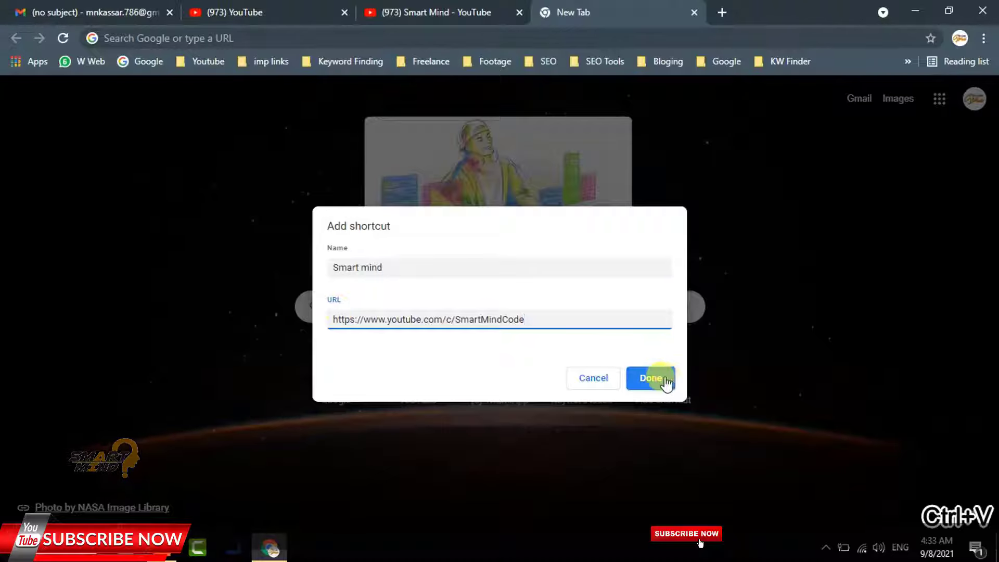
pyautogui.click(656, 377)
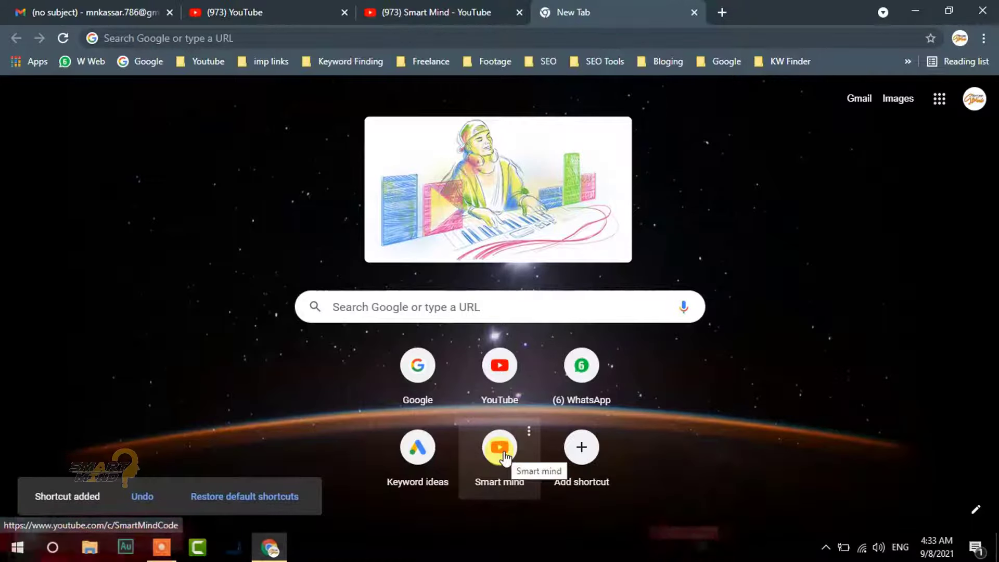
# Test the Smart mind shortcut, opening the channel from it in two tabs
pyautogui.click(503, 455)
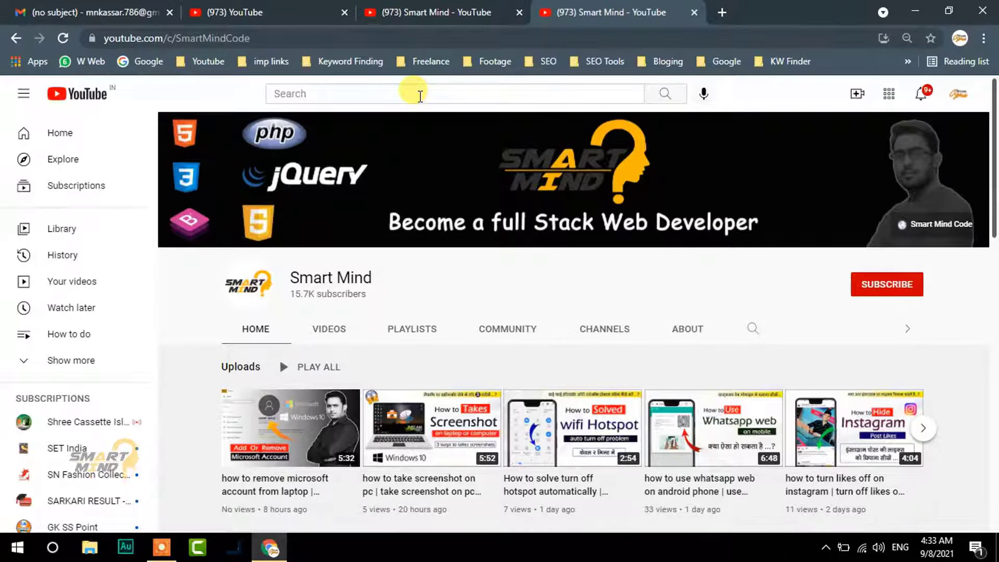
pyautogui.click(721, 12)
pyautogui.click(499, 442)
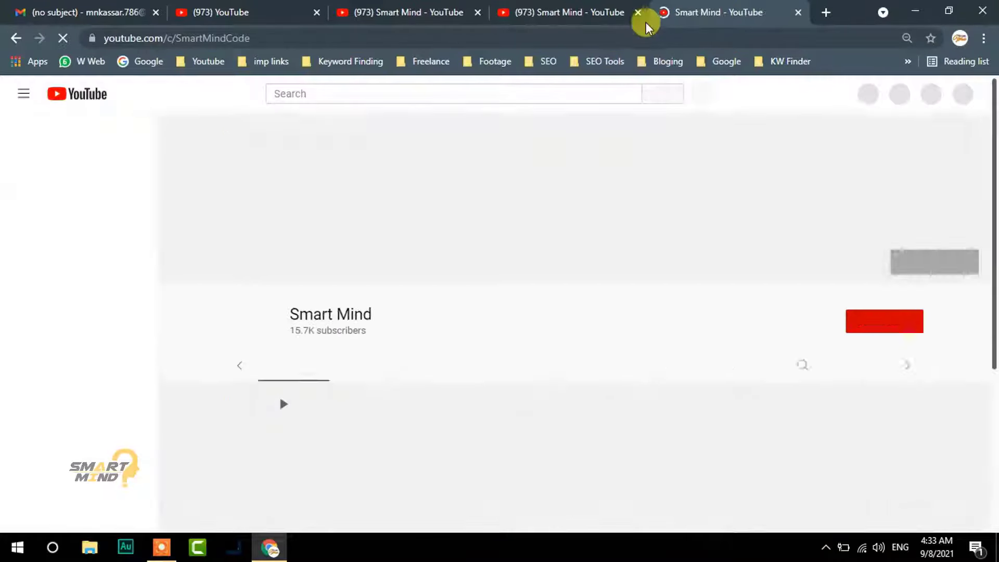
# Close the three Smart Mind channel tabs and open a fresh new tab
pyautogui.click(637, 12)
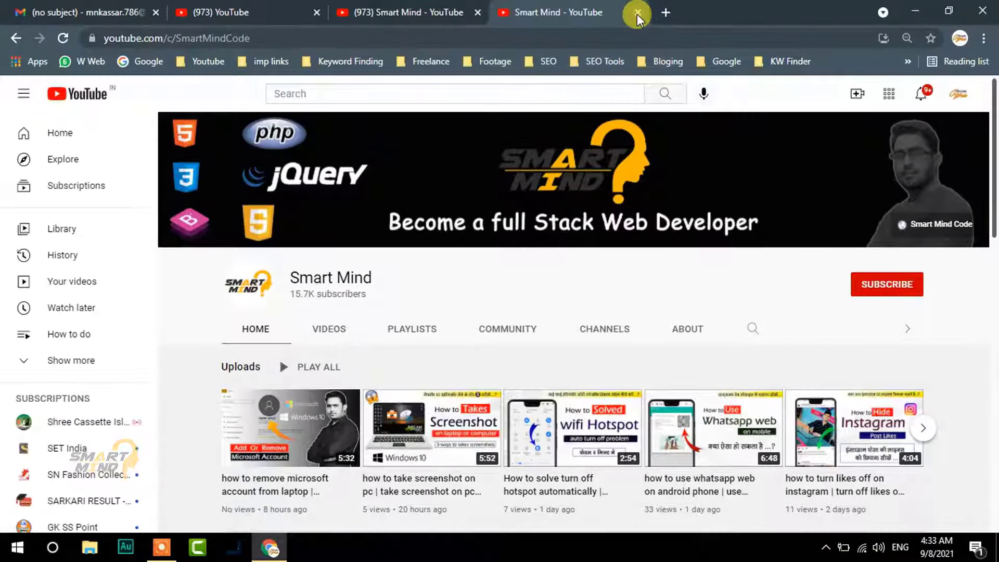
pyautogui.click(638, 12)
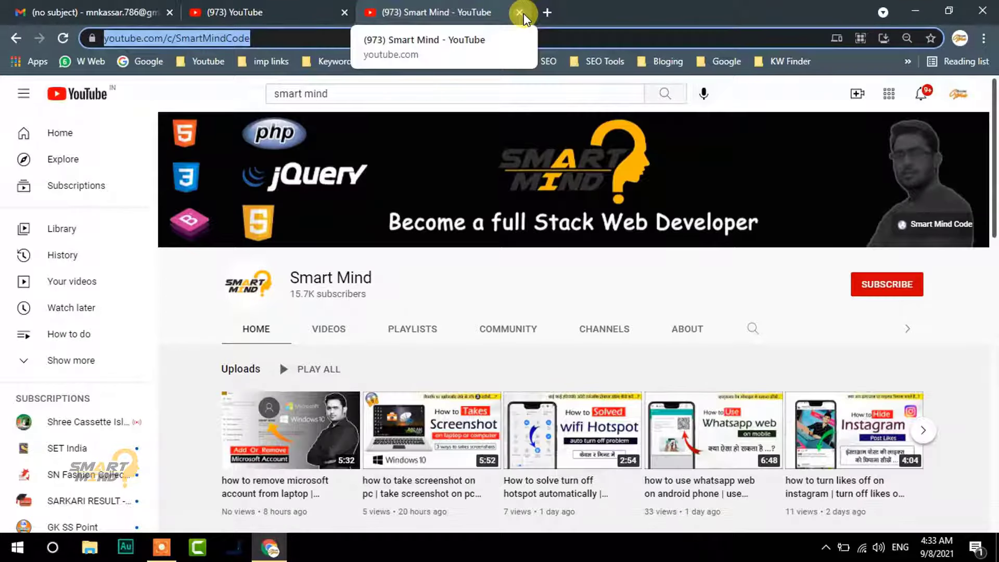
pyautogui.click(519, 12)
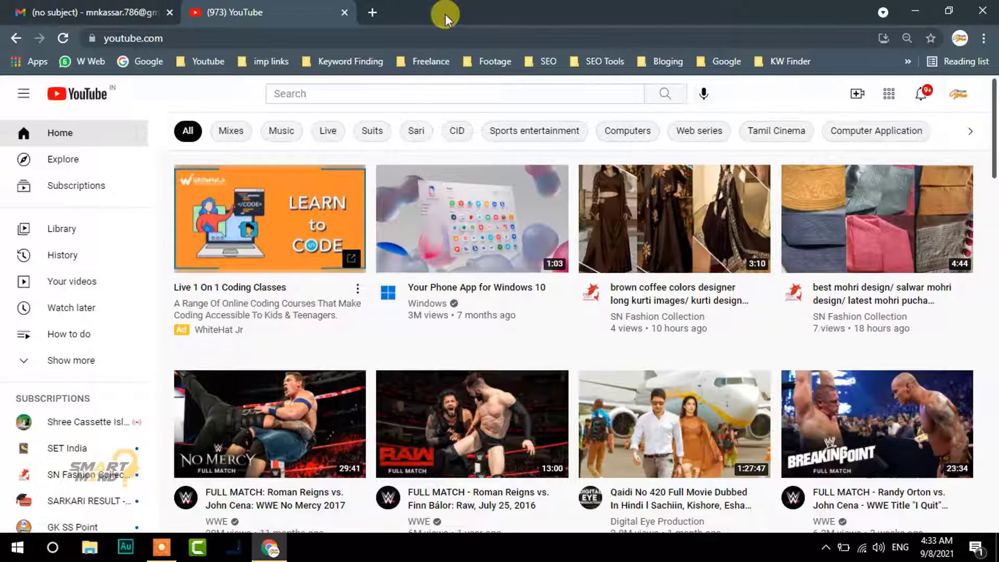
pyautogui.click(372, 13)
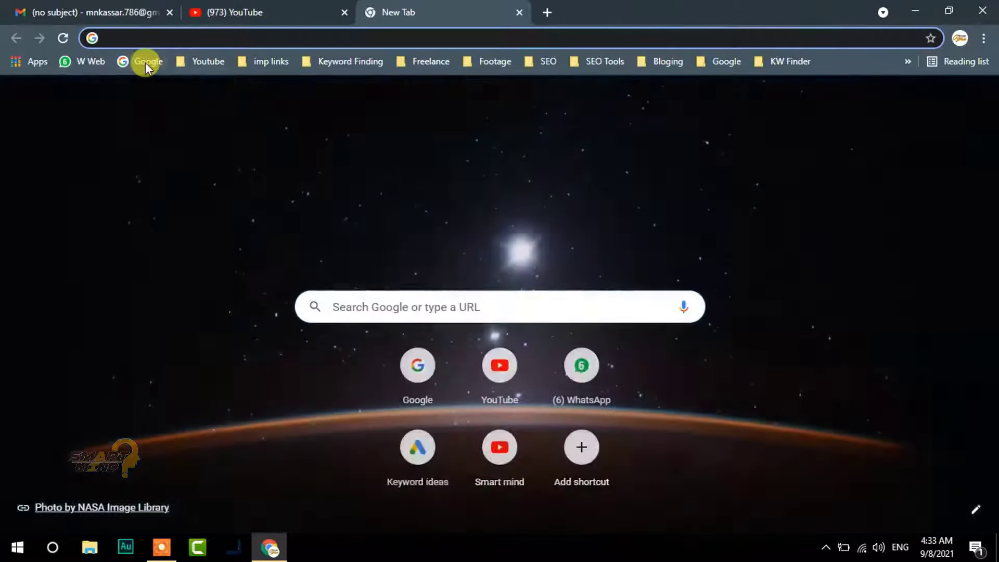
# Search Google for 'uidai' and open the official UIDAI site
pyautogui.click(146, 61)
pyautogui.write('ui')
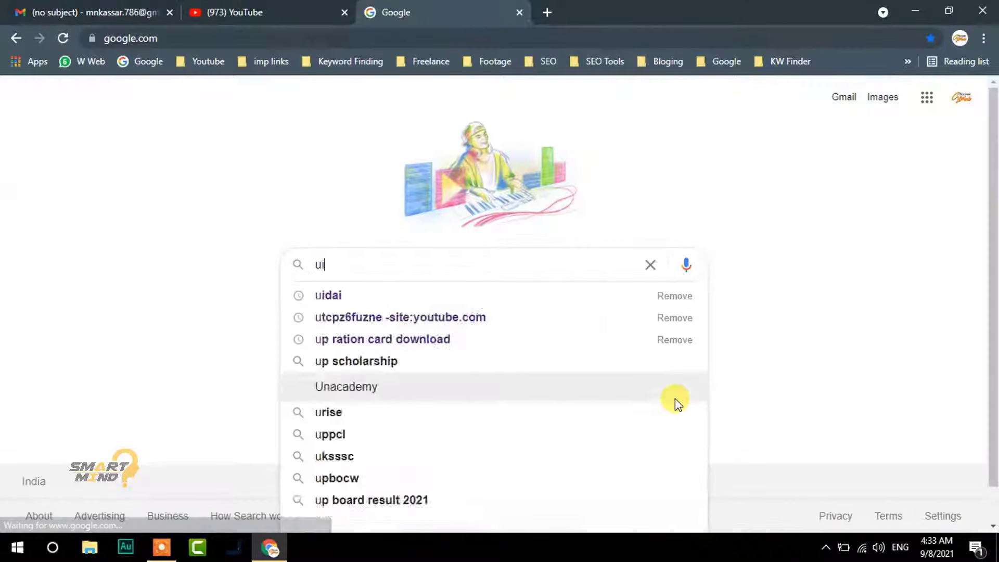
pyautogui.write('dai')
pyautogui.press('Return')
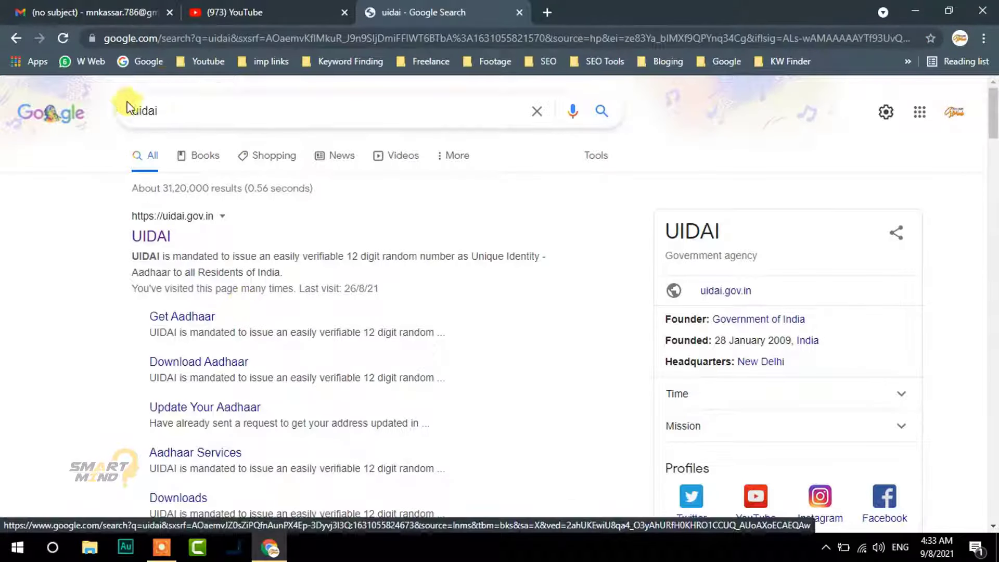
pyautogui.click(156, 239)
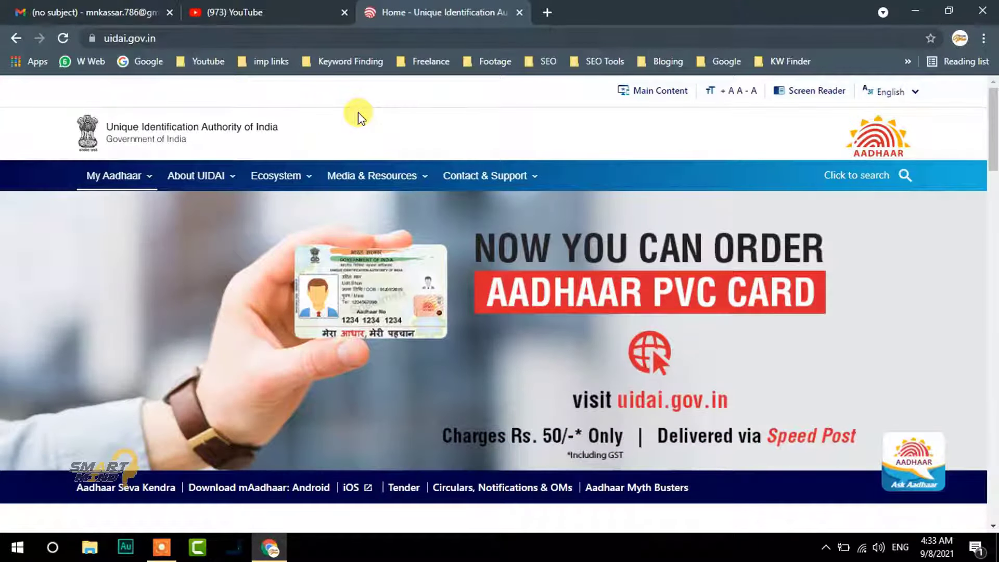
# Copy the uidai.gov.in address from the address bar
pyautogui.click(196, 38)
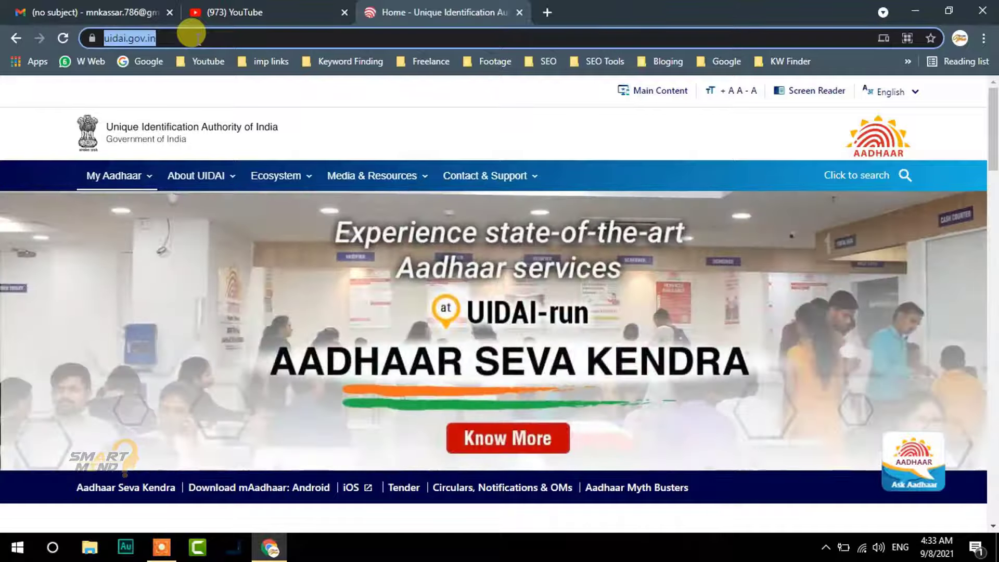
pyautogui.rightClick(109, 36)
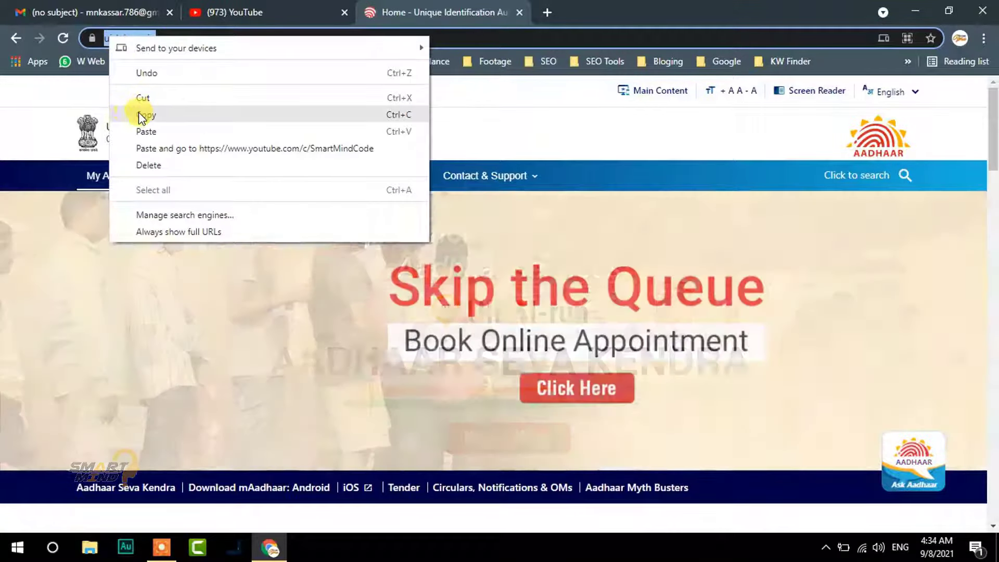
pyautogui.click(137, 114)
pyautogui.click(551, 13)
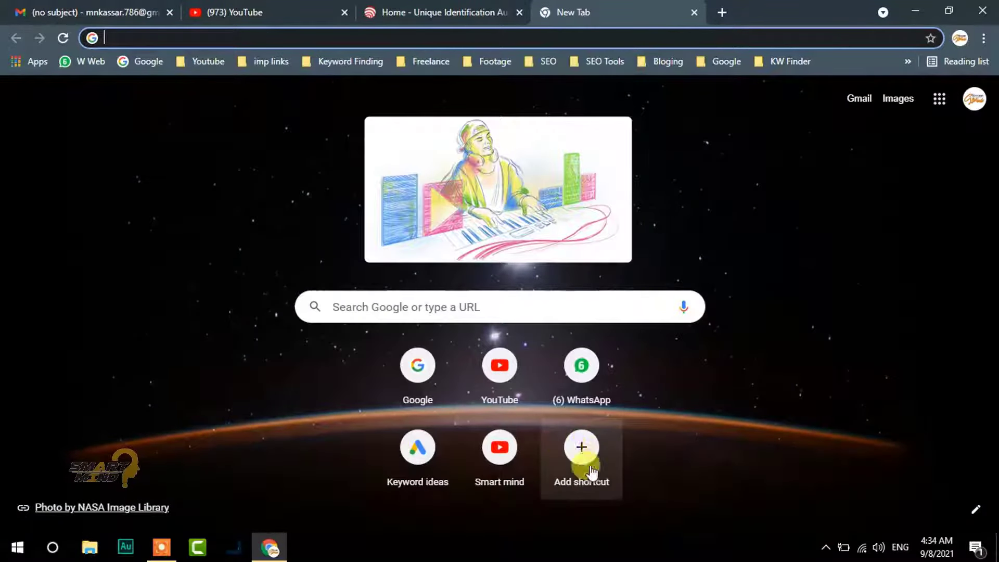
pyautogui.click(582, 448)
pyautogui.write('UIDAI')
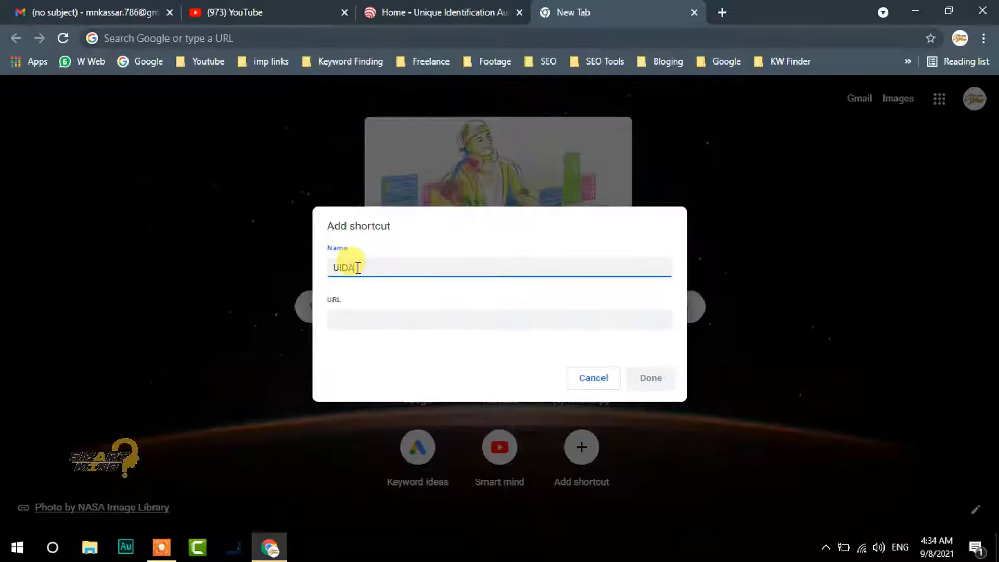
pyautogui.click(337, 312)
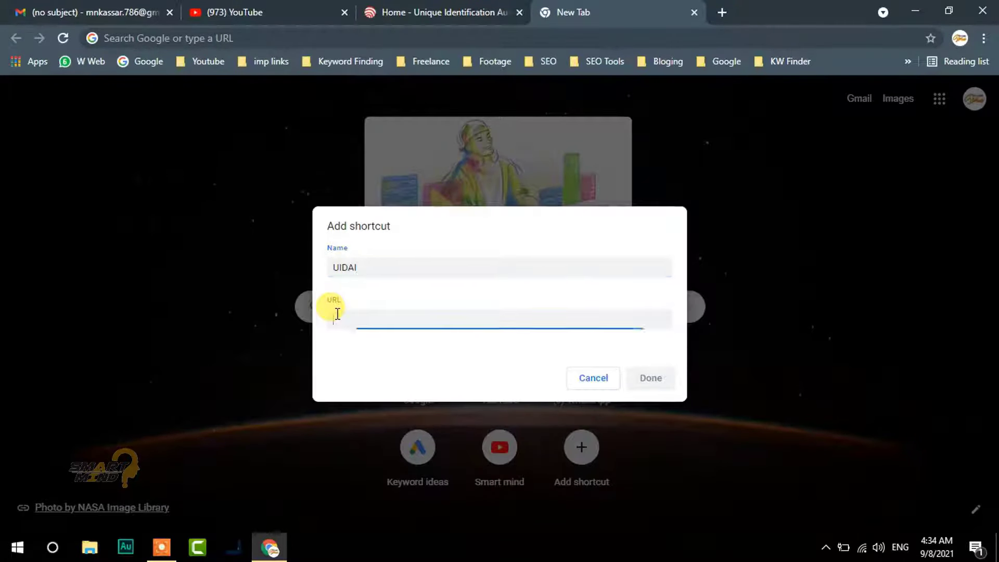
pyautogui.hotkey('ctrl', 'v')
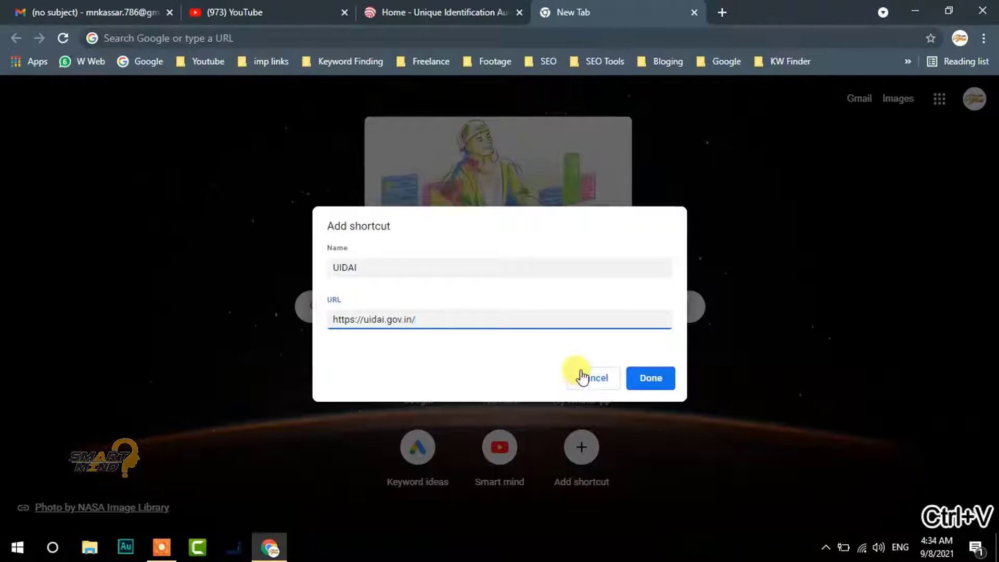
pyautogui.click(645, 377)
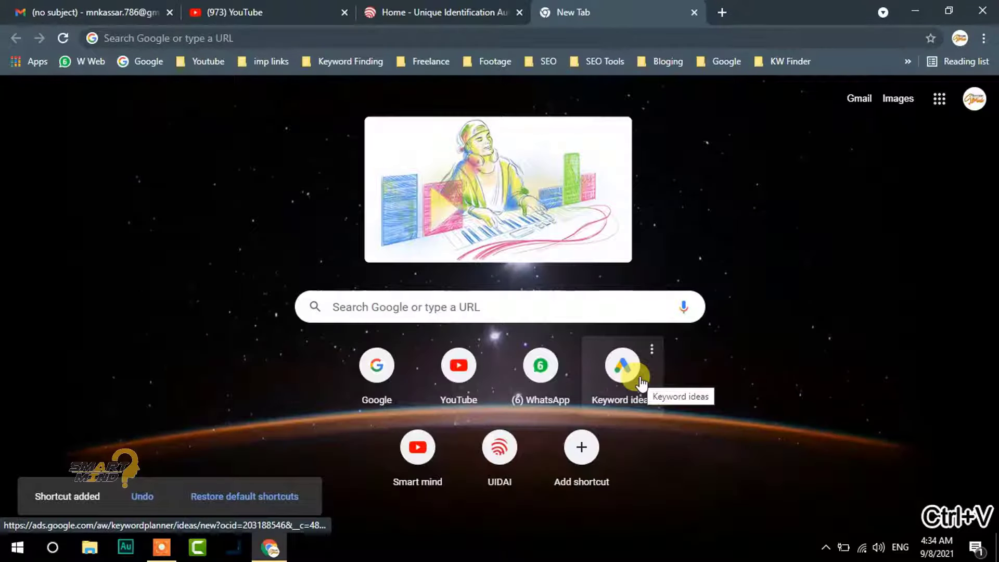
pyautogui.moveTo(499, 457)
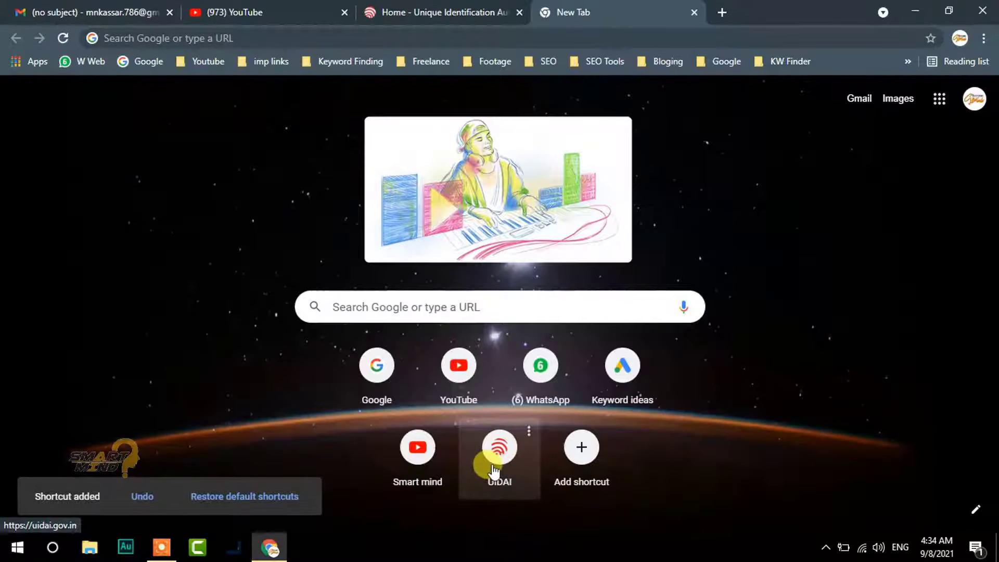
# Open UIDAI from its shortcut in a new tab, browse the bookmark-bar folders, then open another tab
pyautogui.click(720, 12)
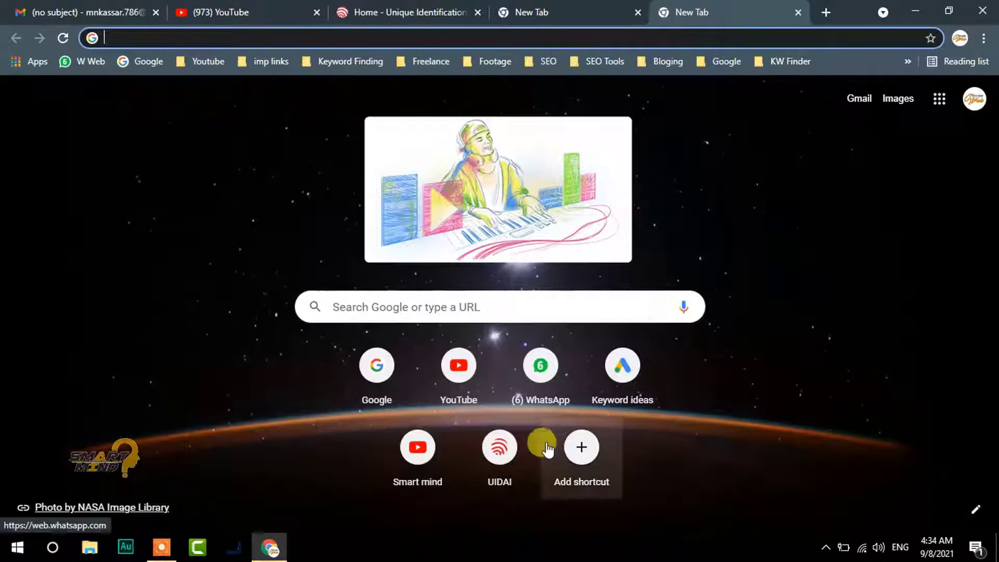
pyautogui.click(497, 446)
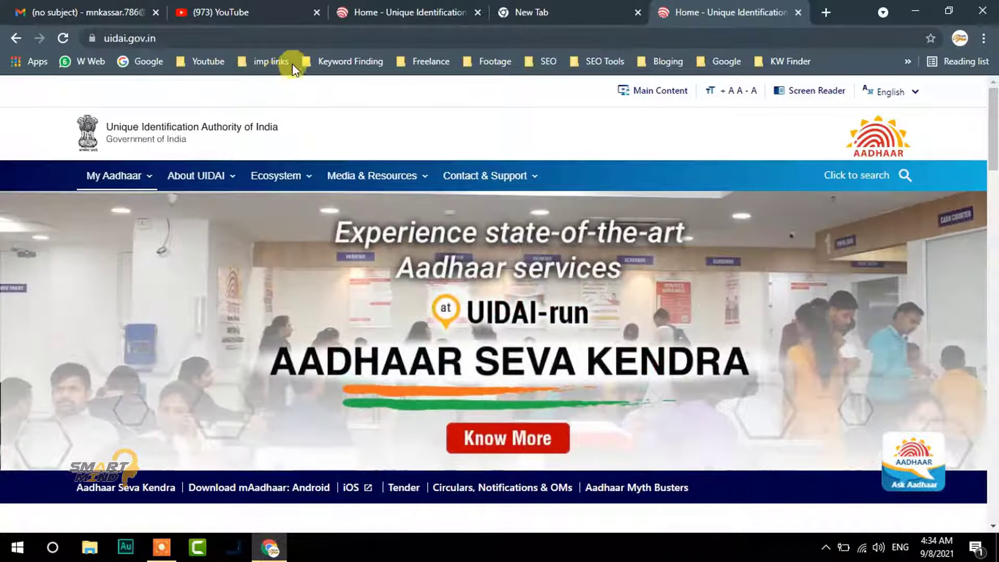
pyautogui.click(205, 62)
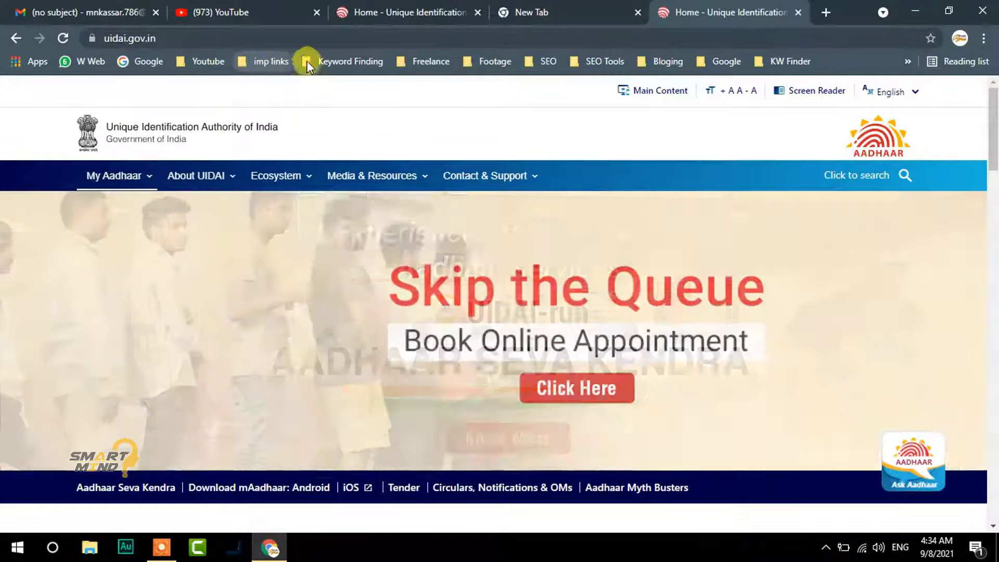
pyautogui.click(307, 61)
pyautogui.moveTo(494, 60)
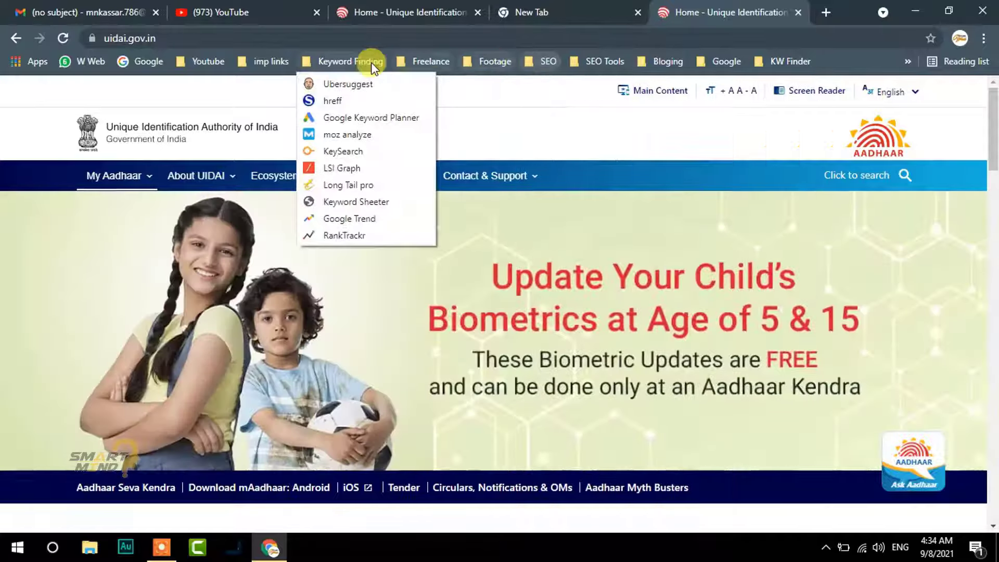
pyautogui.moveTo(726, 61)
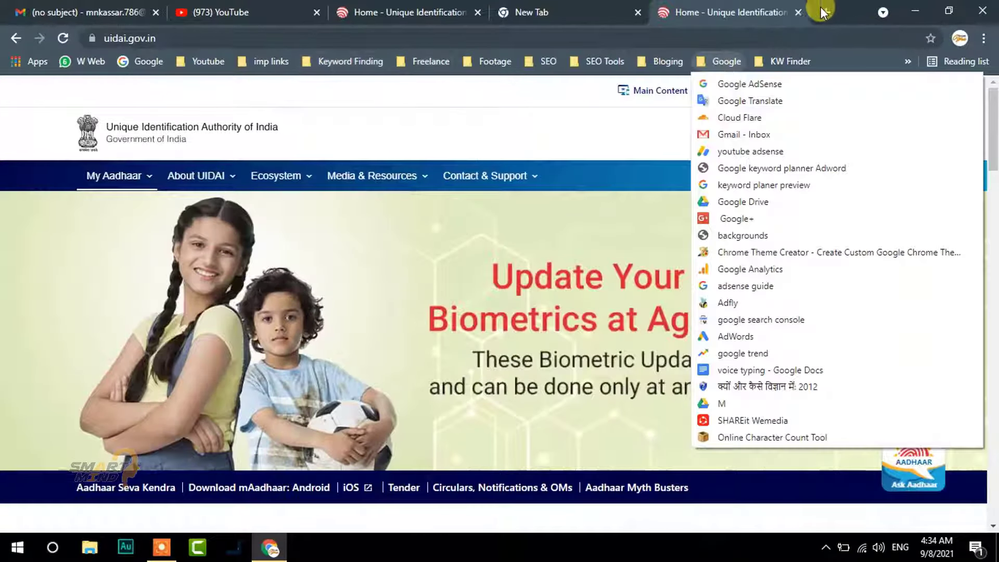
pyautogui.click(826, 11)
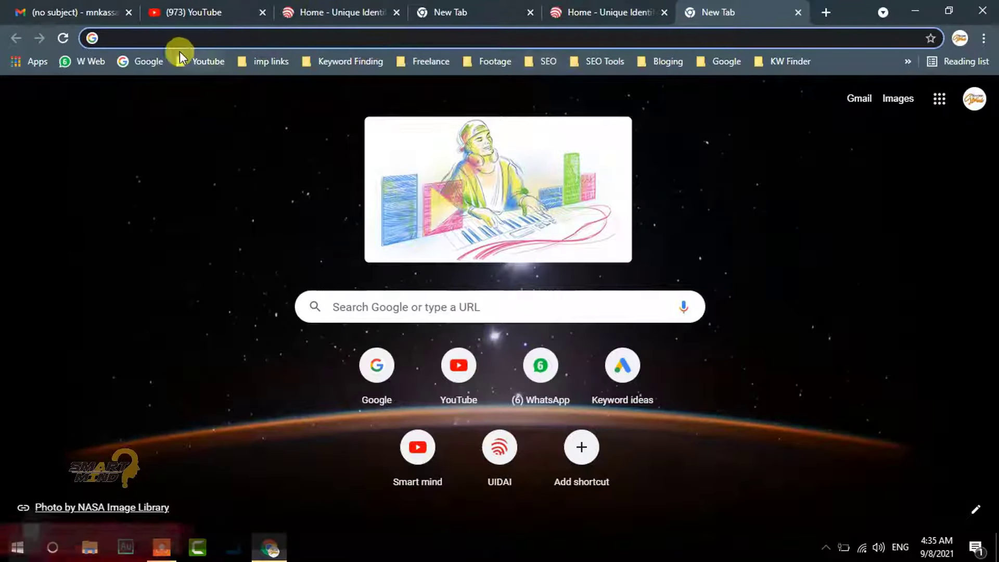
# Type 'ui' and accept the uidai.gov.in autocomplete to load the UIDAI home page
pyautogui.write('ui')
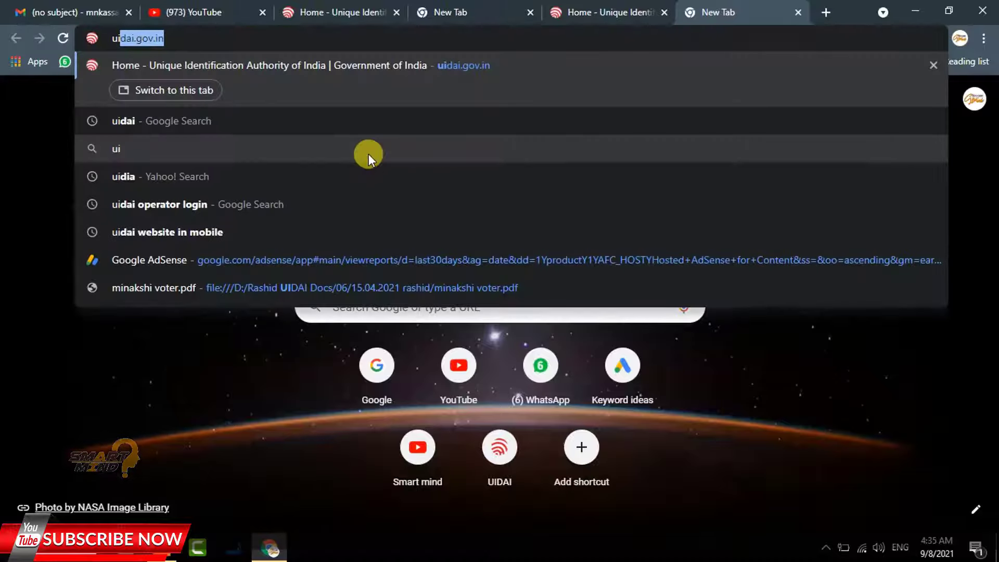
pyautogui.press('Return')
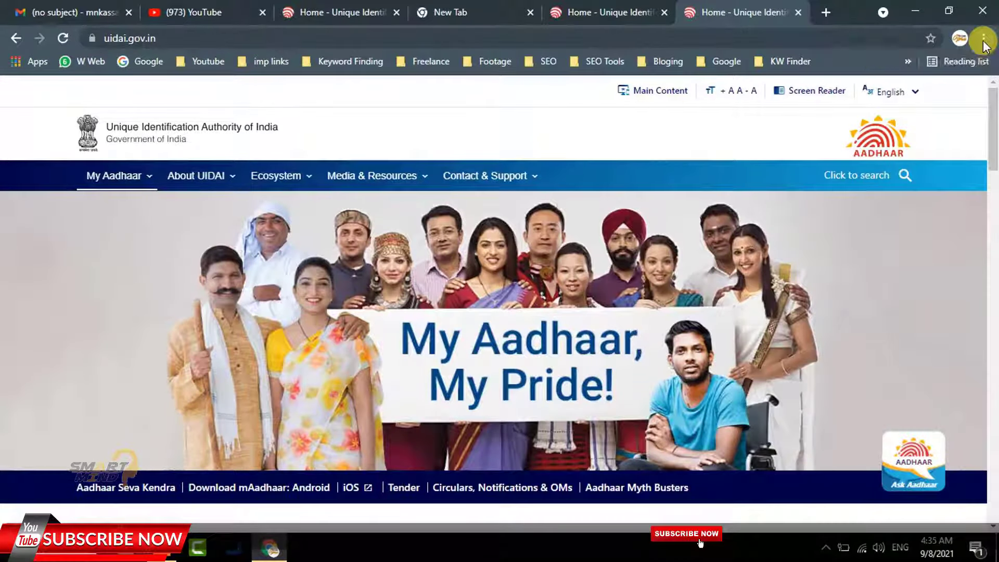
# Bookmark this tab from the ⋮ menu, naming it 'UIDAI' and filing it in Smart Mind
pyautogui.click(983, 40)
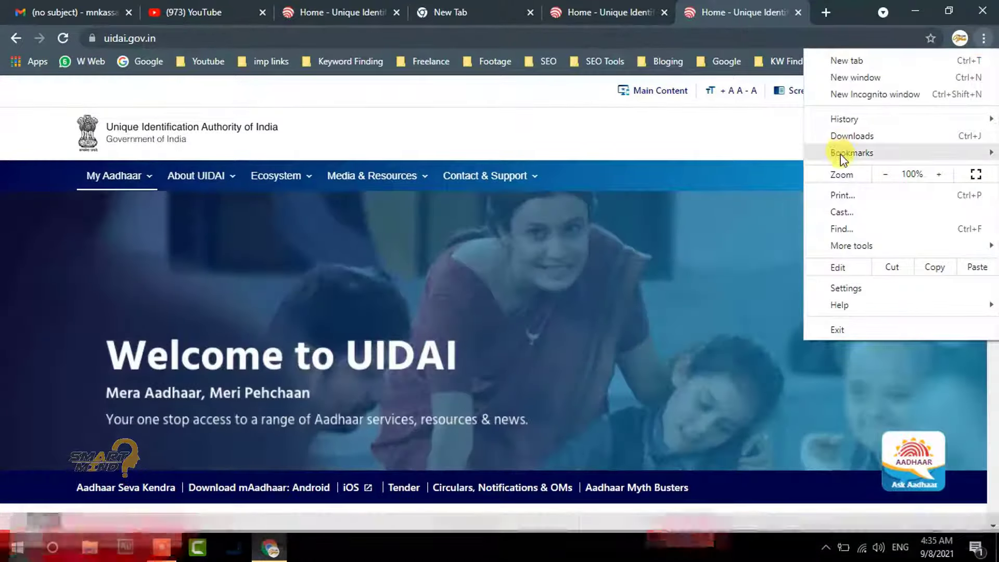
pyautogui.click(841, 153)
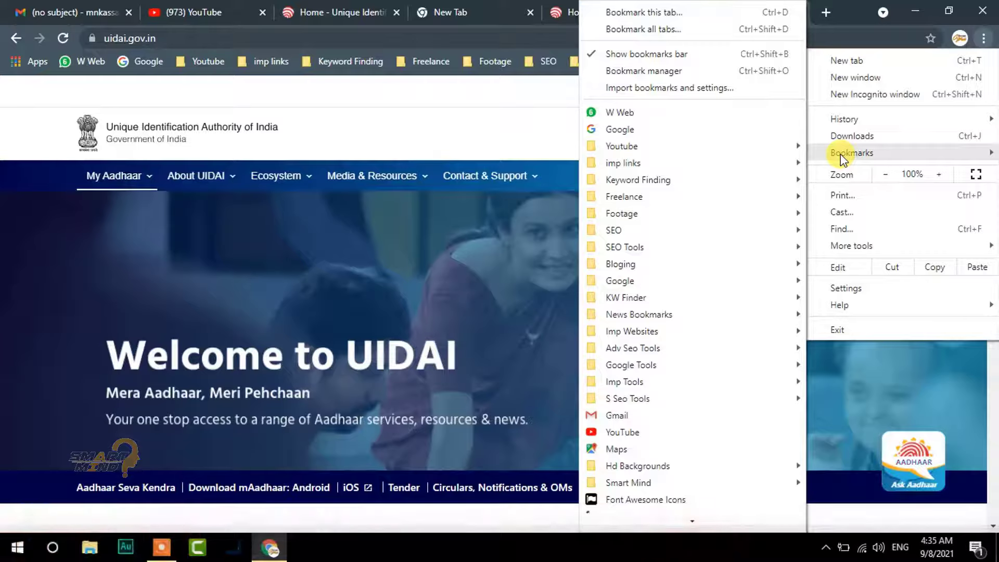
pyautogui.click(645, 15)
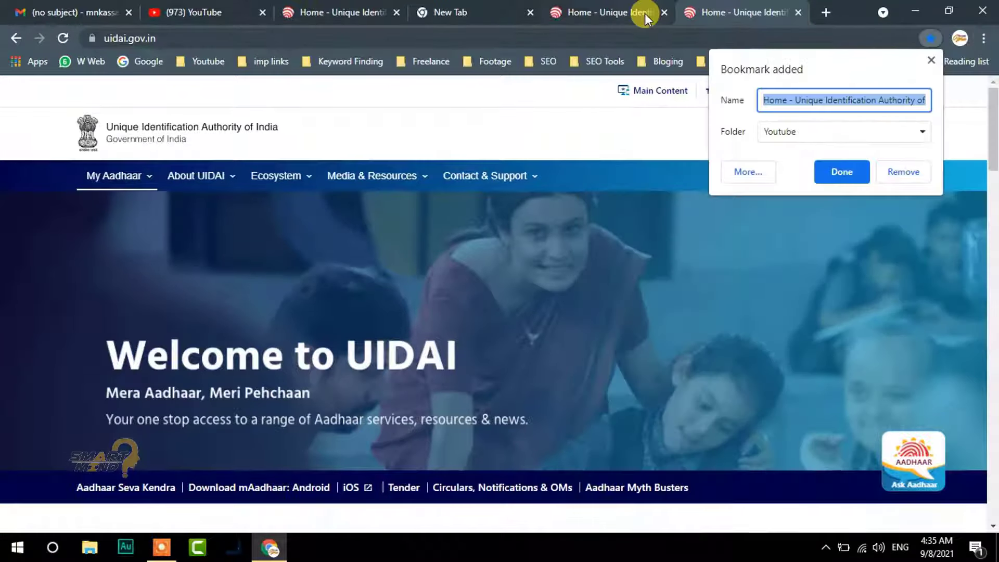
pyautogui.write('UI')
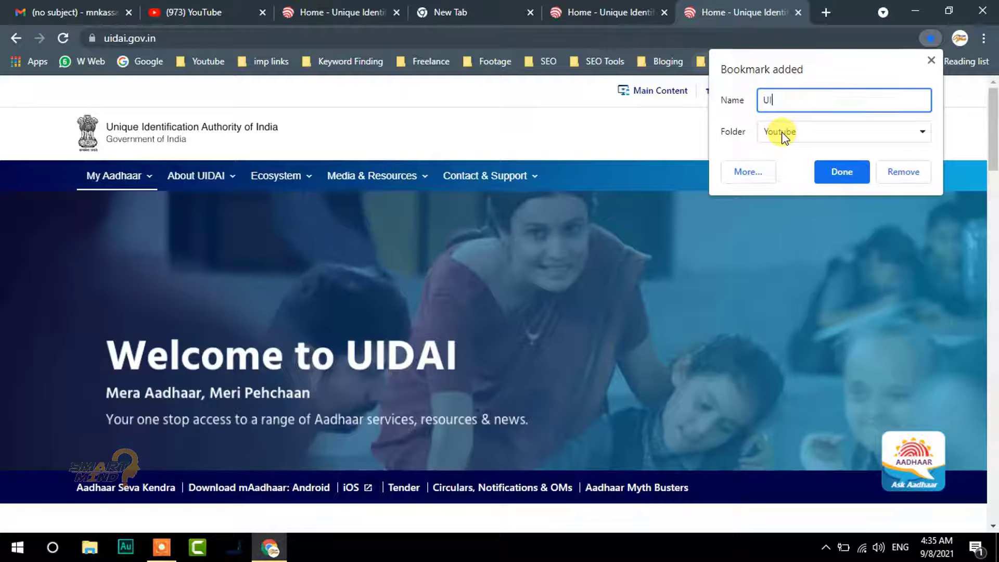
pyautogui.write('DAI')
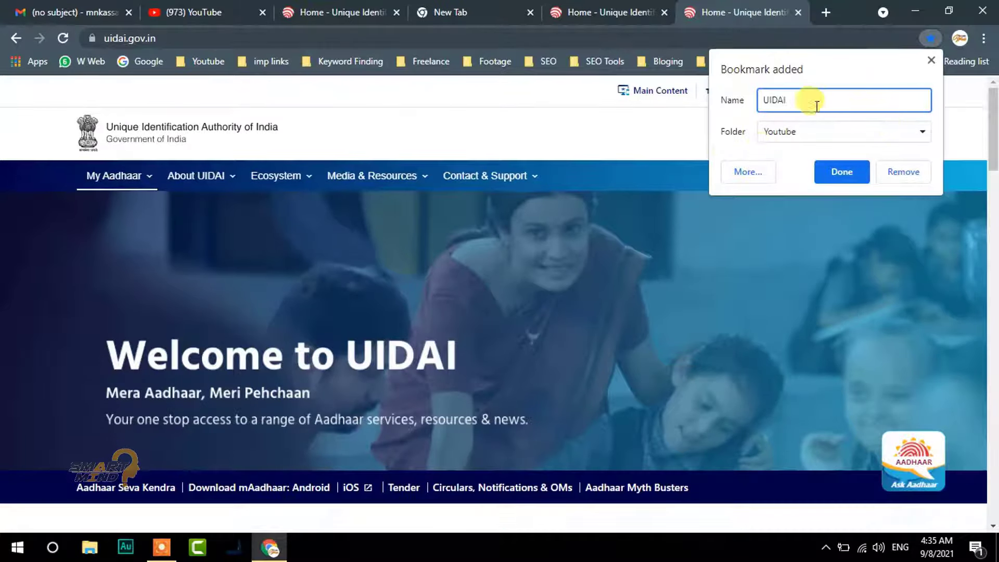
pyautogui.moveTo(817, 106); pyautogui.dragTo(760, 104)
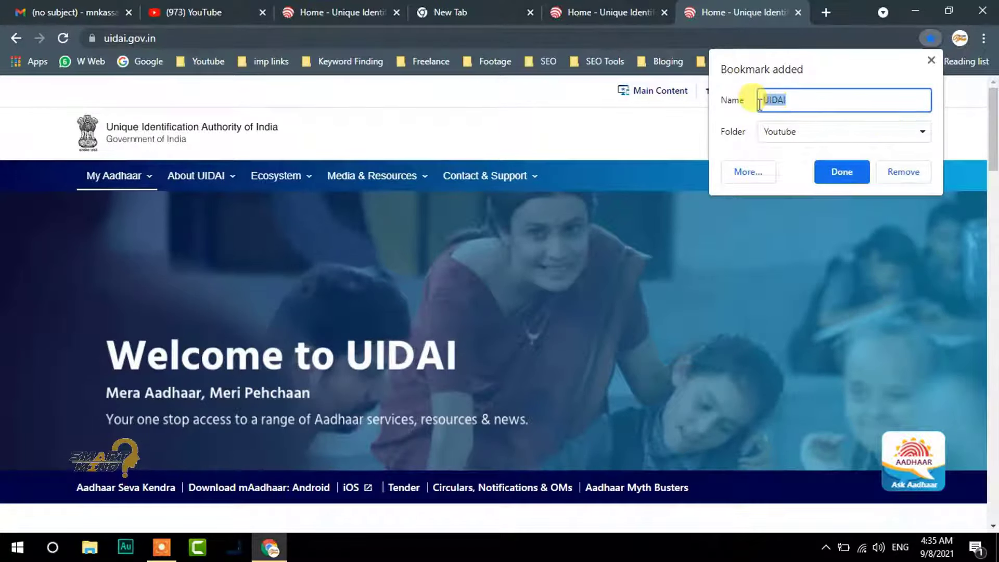
pyautogui.click(833, 140)
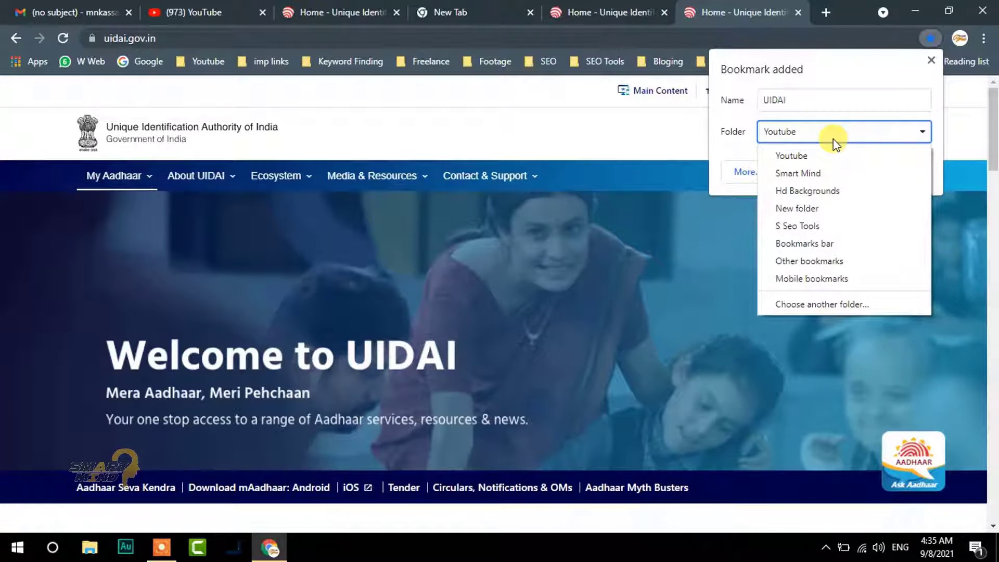
pyautogui.click(804, 175)
pyautogui.click(830, 173)
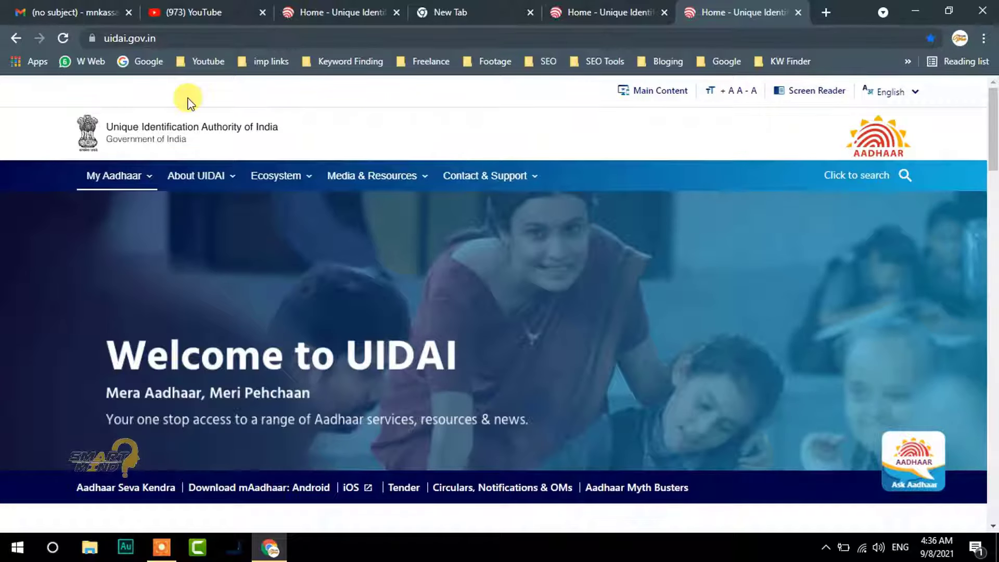
pyautogui.click(906, 64)
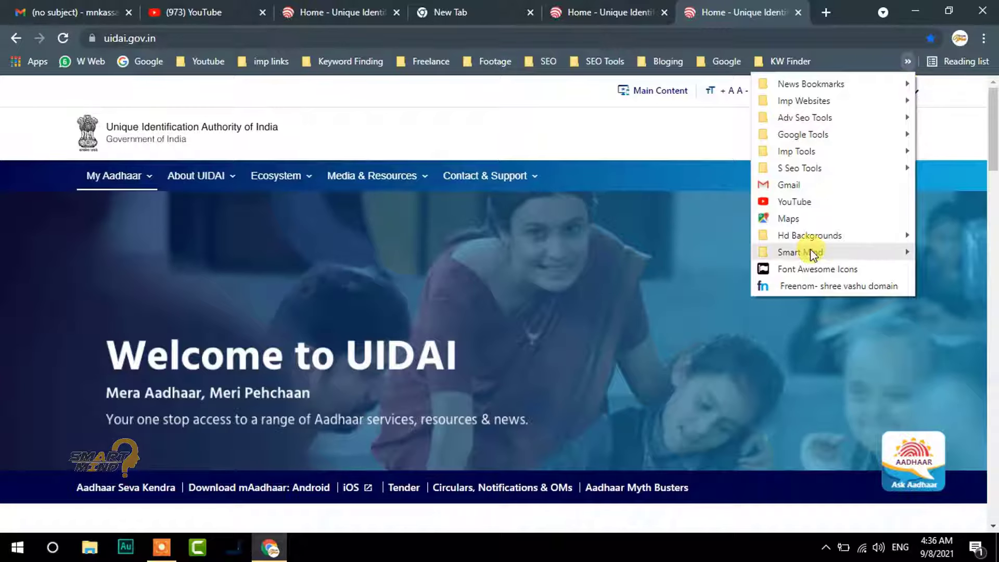
pyautogui.moveTo(800, 252)
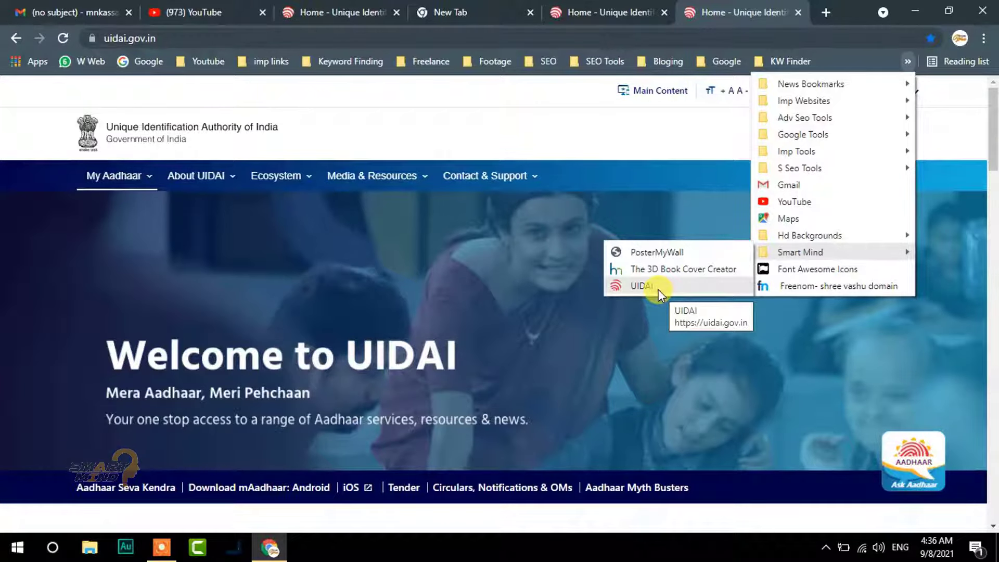
pyautogui.click(510, 131)
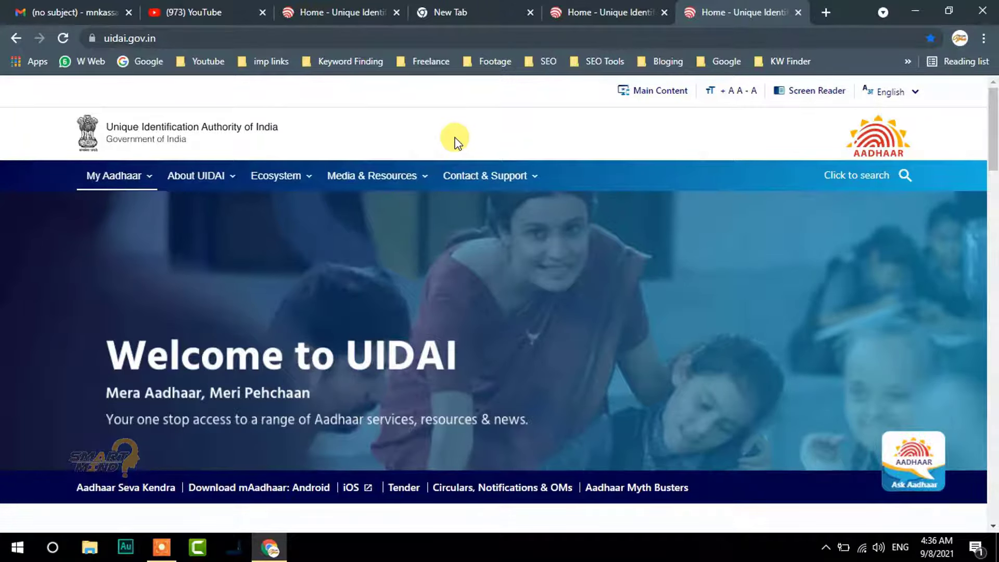
pyautogui.hotkey('ctrl', 'd')
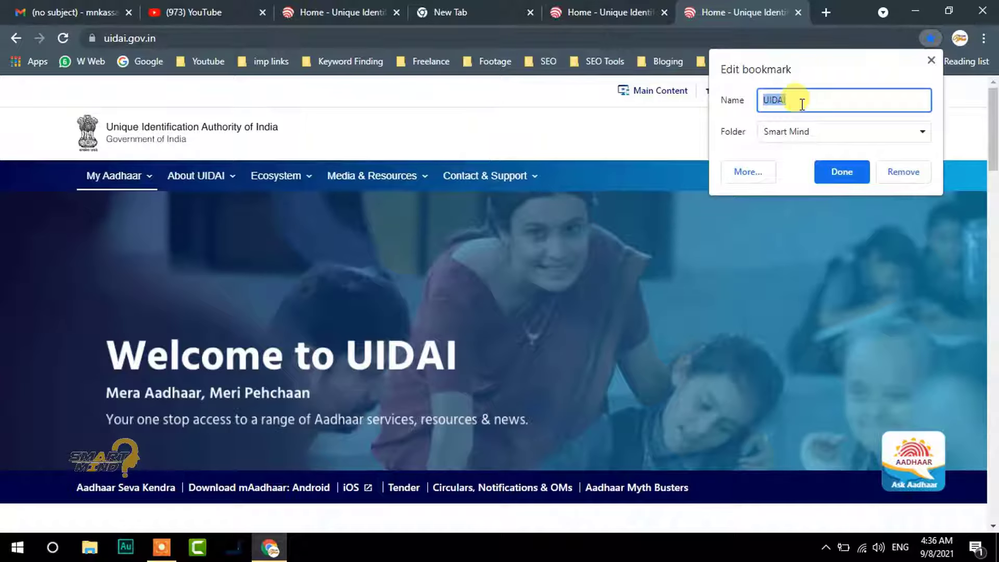
pyautogui.click(931, 61)
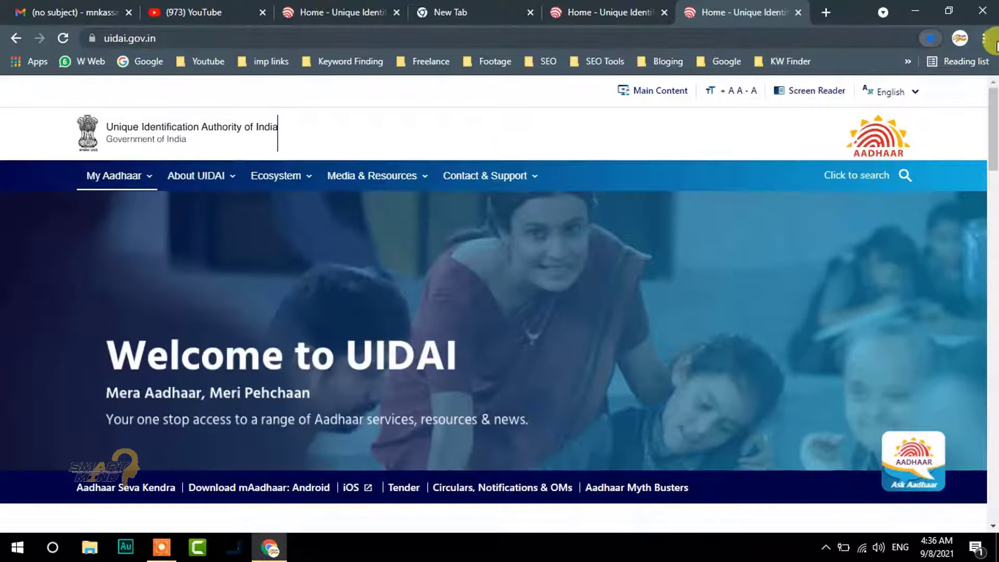
pyautogui.click(983, 38)
pyautogui.moveTo(850, 153)
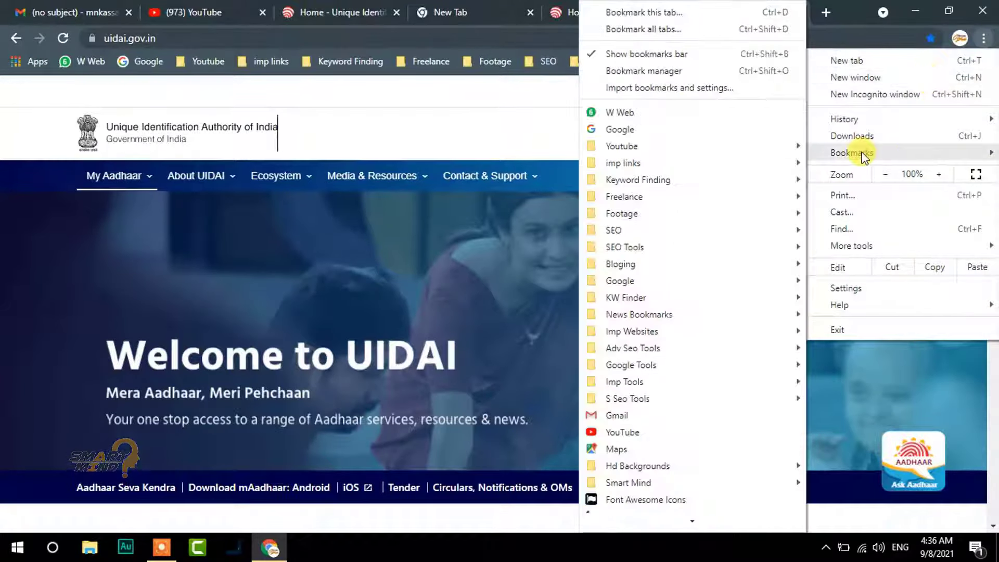
pyautogui.click(668, 12)
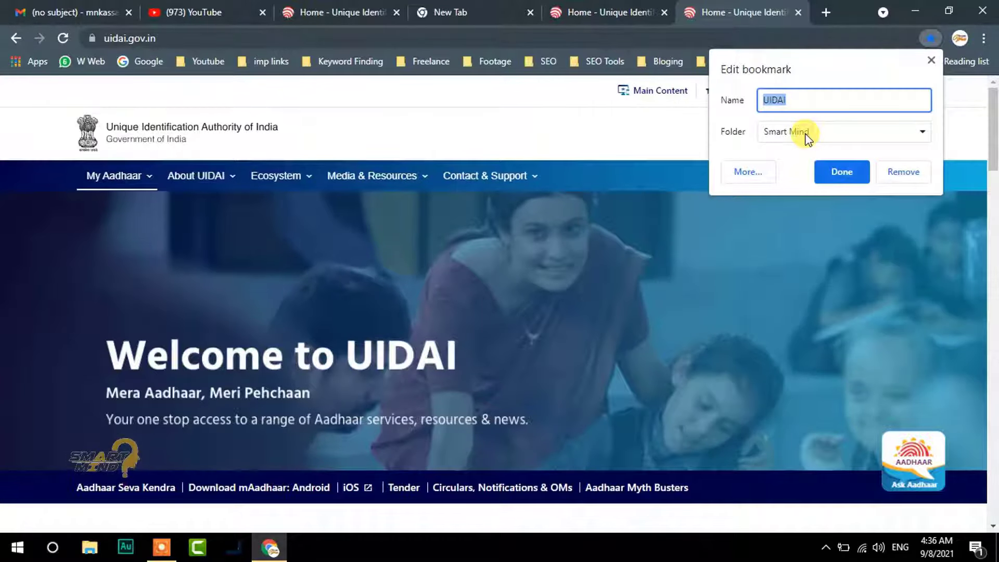
pyautogui.click(931, 65)
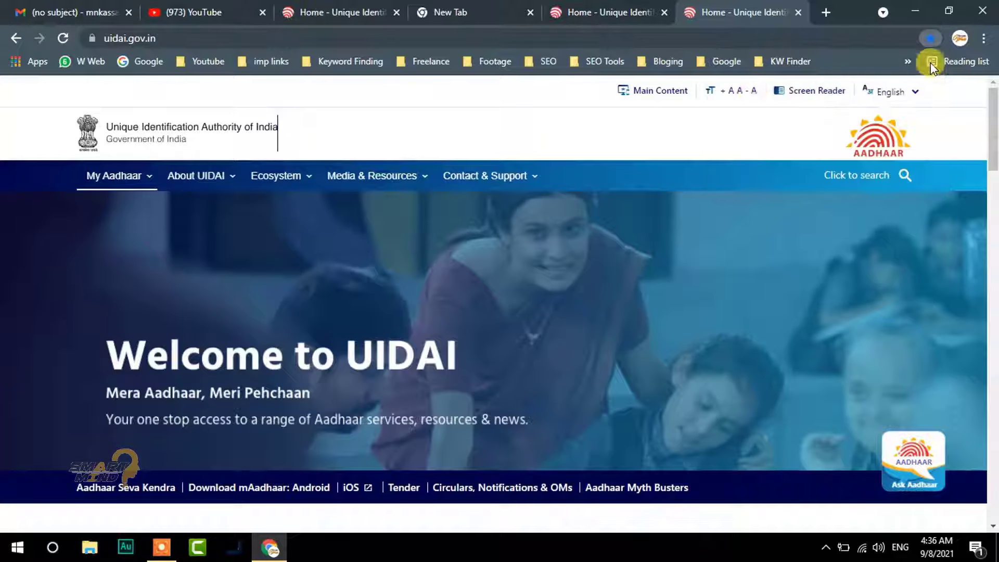
# Open a new tab and view the profile panel showing sync turned on
pyautogui.click(825, 13)
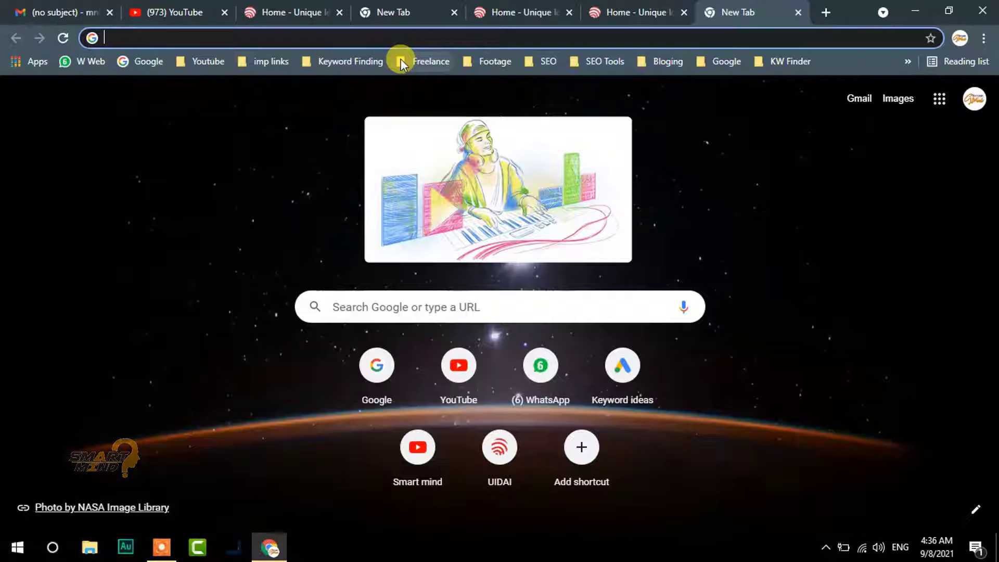
pyautogui.click(960, 37)
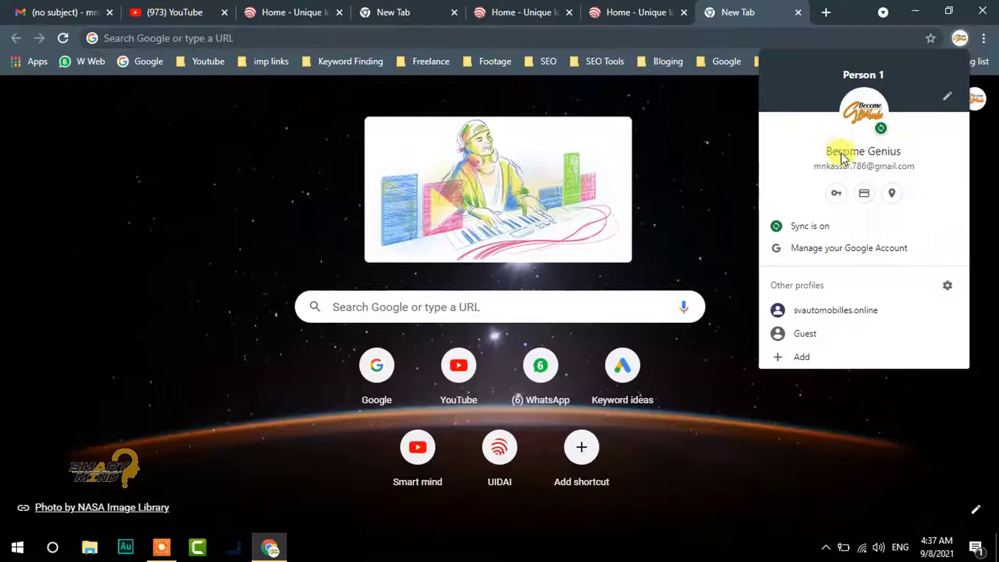
# Dismiss the profile panel to reveal the six New Tab shortcuts, including Smart mind and UIDAI
pyautogui.click(730, 135)
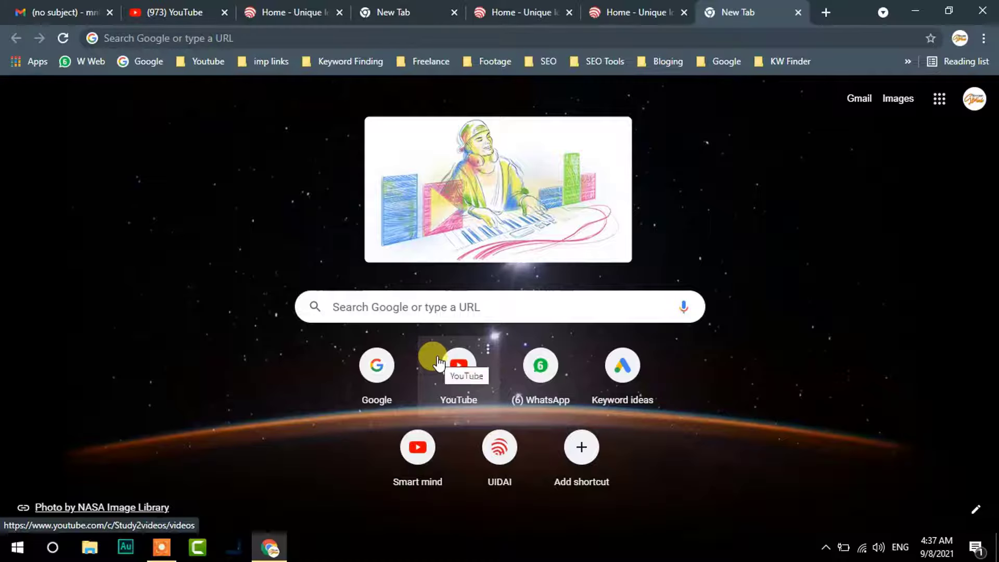
# Remove the YouTube tile, leaving Google, WhatsApp, Keyword ideas, Smart mind and UIDAI
pyautogui.click(488, 354)
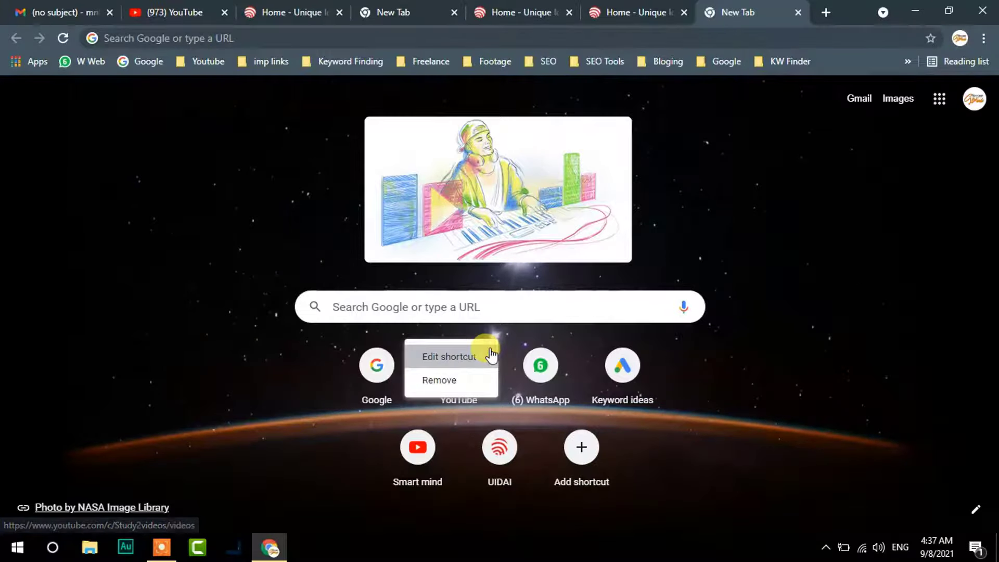
pyautogui.click(450, 389)
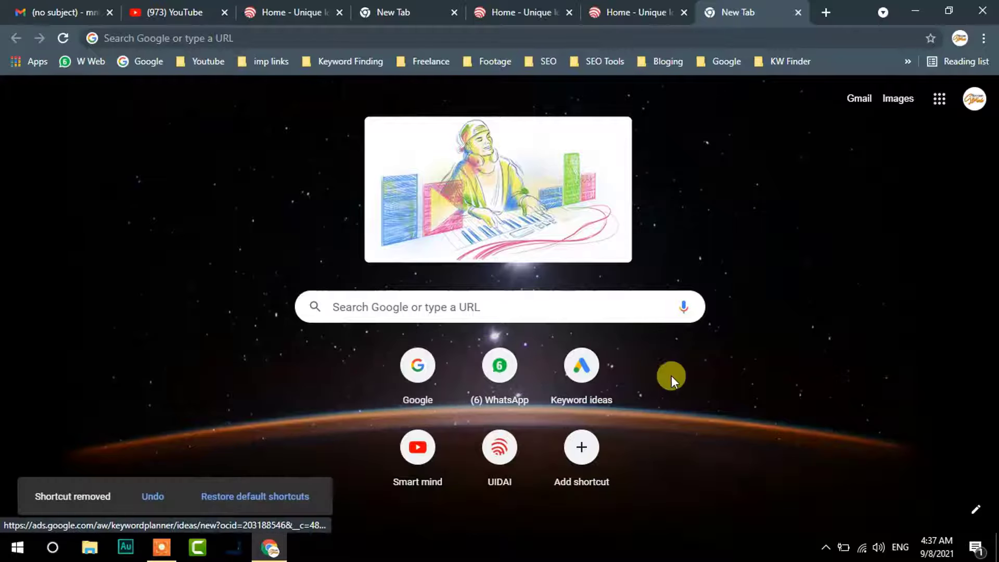